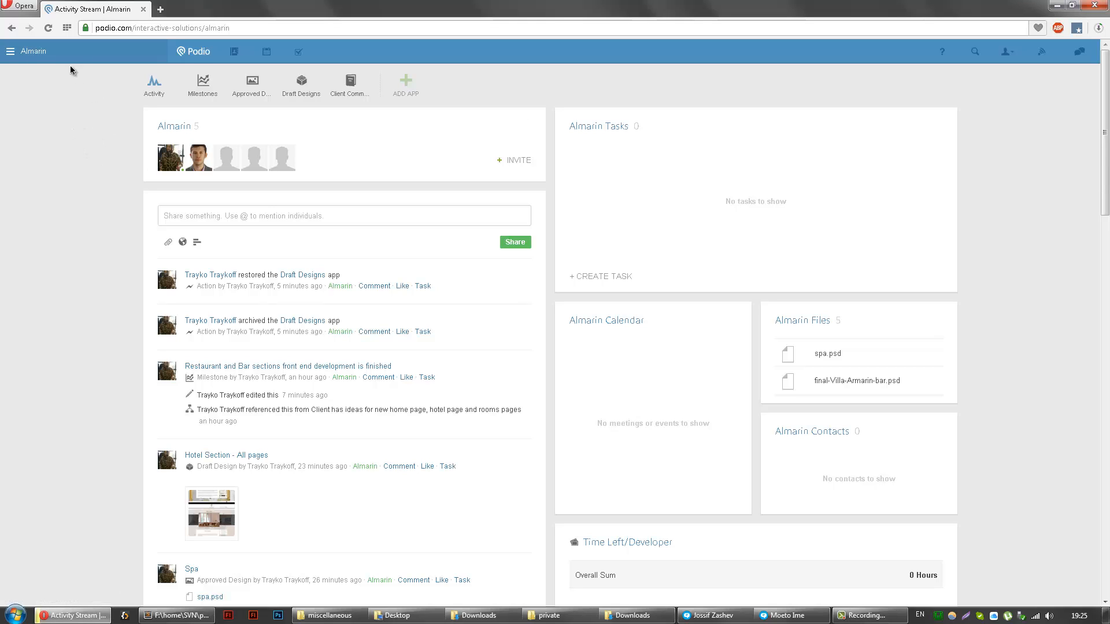
Step: Open the Almarin workspace from the workspace list and look through its activity stream
{"action": "left_click", "coordinate": [193, 51]}
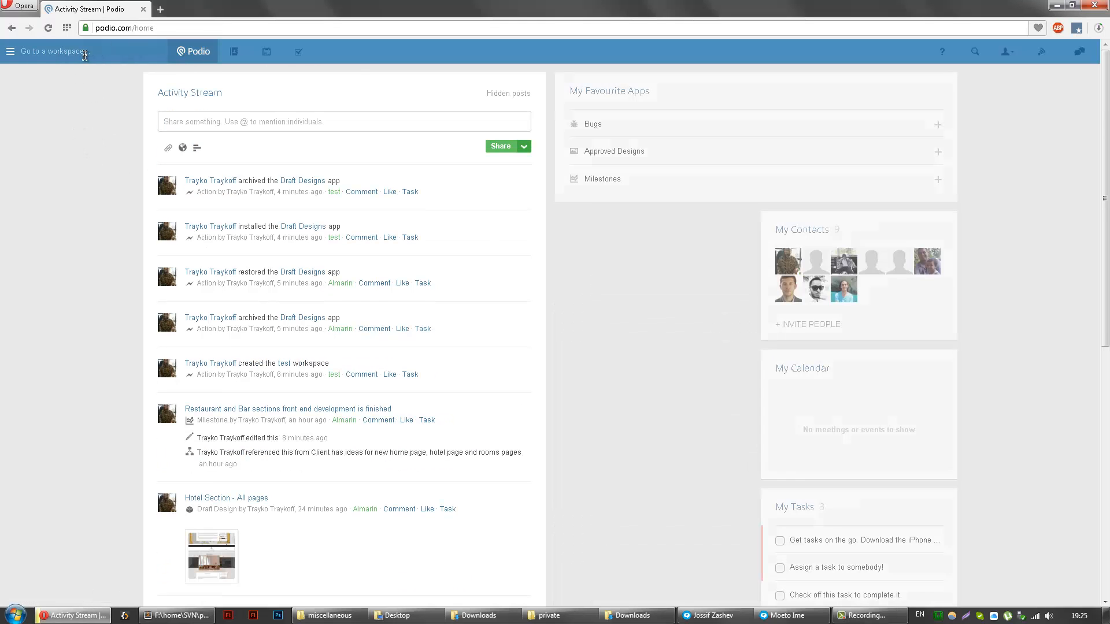
{"action": "left_click", "coordinate": [84, 53]}
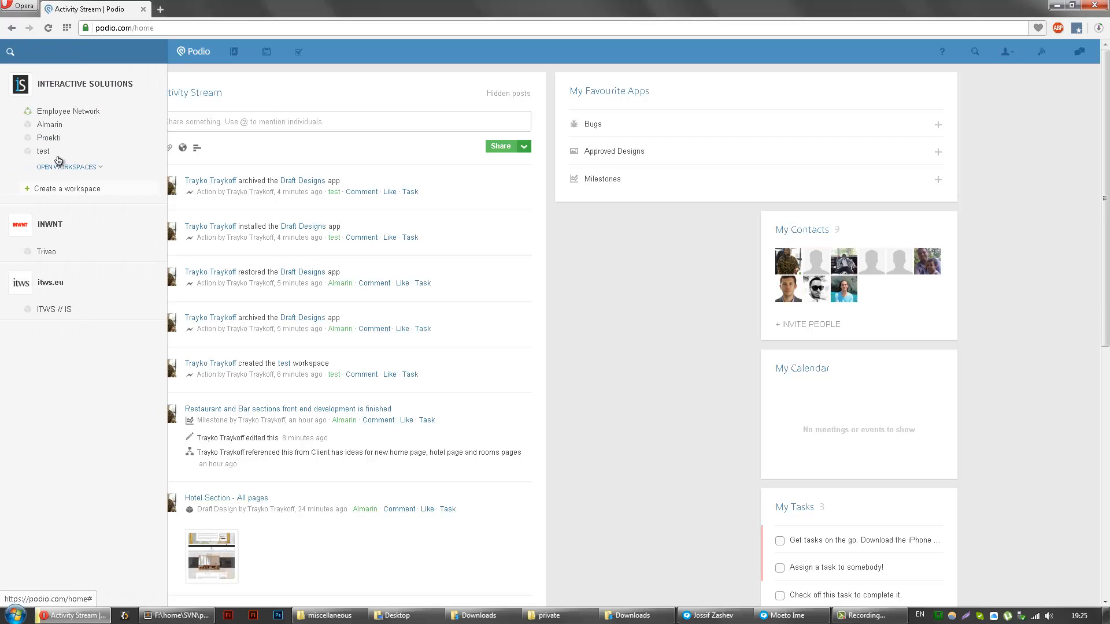
{"action": "left_click", "coordinate": [53, 124]}
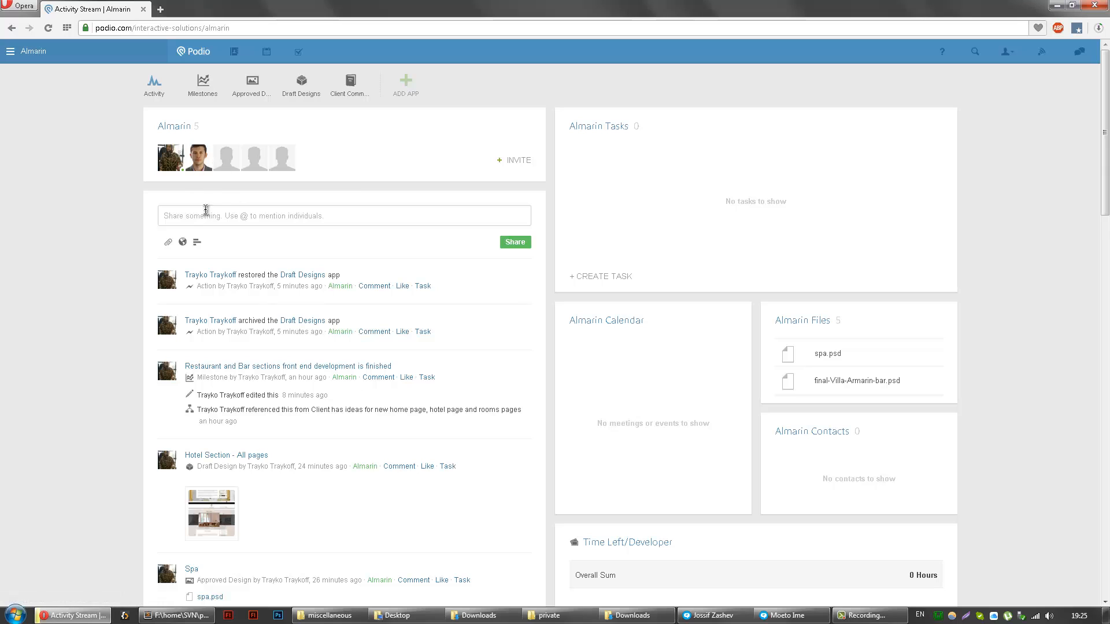
{"action": "scroll", "coordinate": [245, 272], "scroll_direction": "down", "scroll_amount": 2}
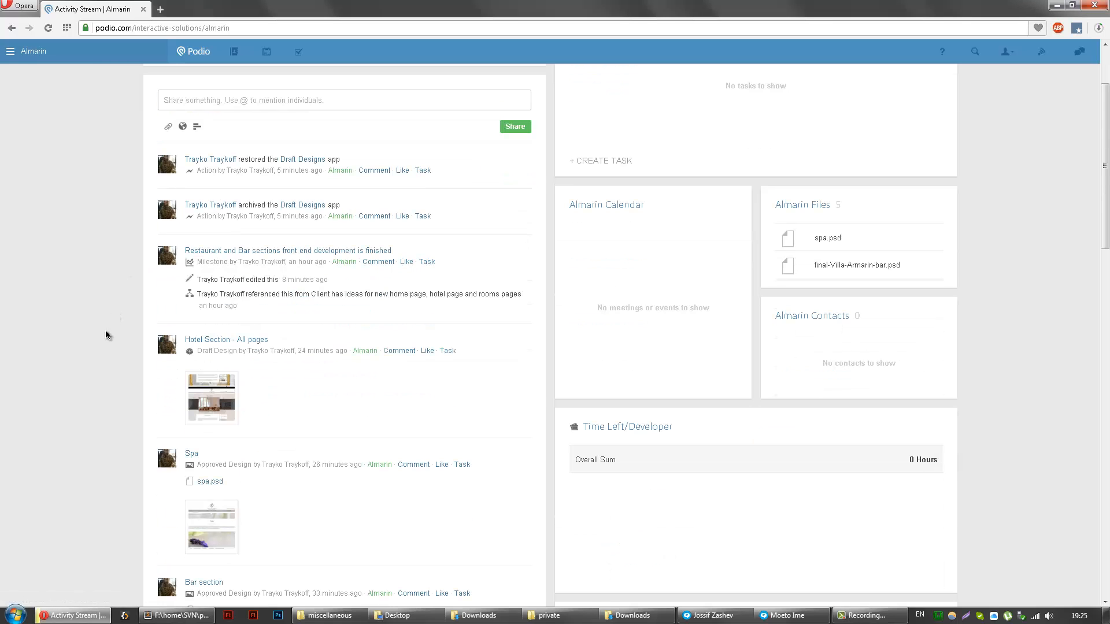
{"action": "scroll", "coordinate": [110, 331], "scroll_direction": "down", "scroll_amount": 2}
{"action": "scroll", "coordinate": [266, 300], "scroll_direction": "up", "scroll_amount": 3}
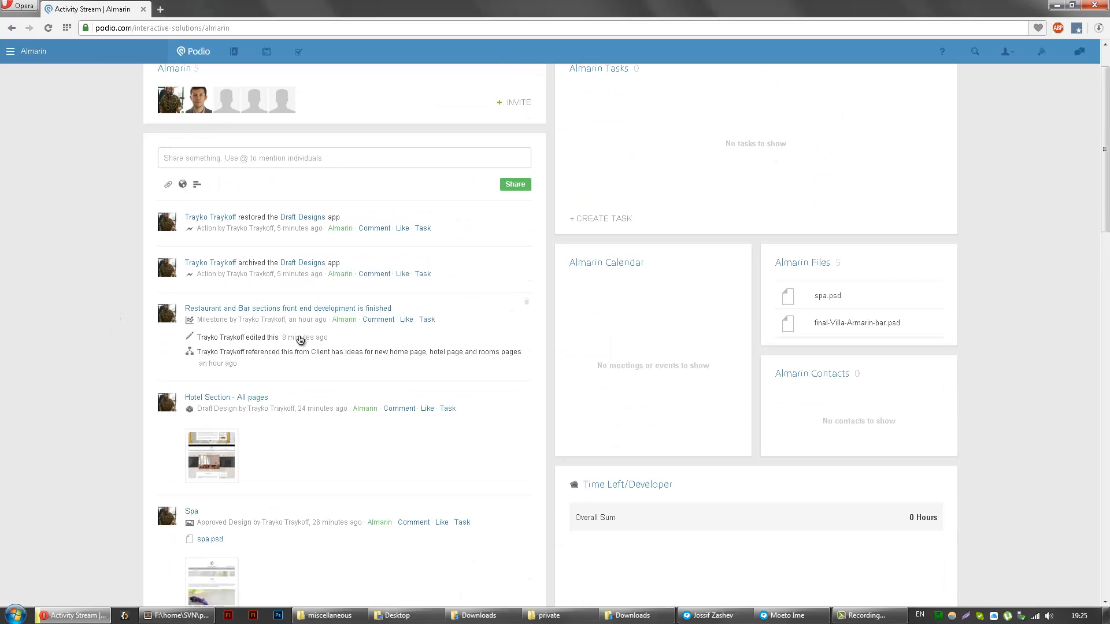
{"action": "scroll", "coordinate": [300, 340], "scroll_direction": "up", "scroll_amount": 1}
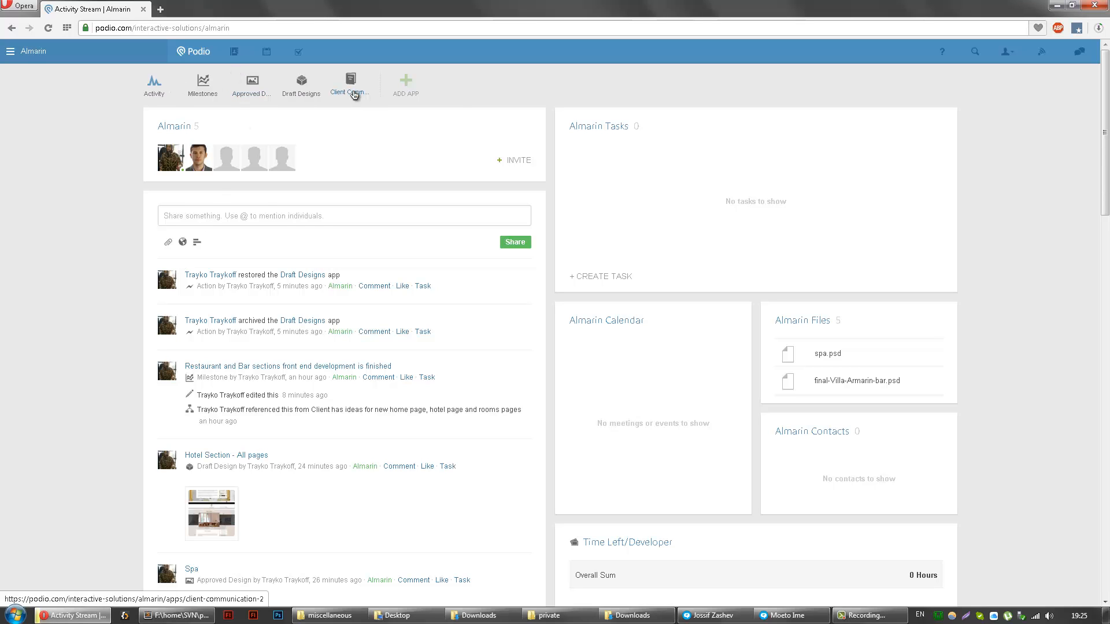
{"action": "scroll", "coordinate": [121, 419], "scroll_direction": "down", "scroll_amount": 3}
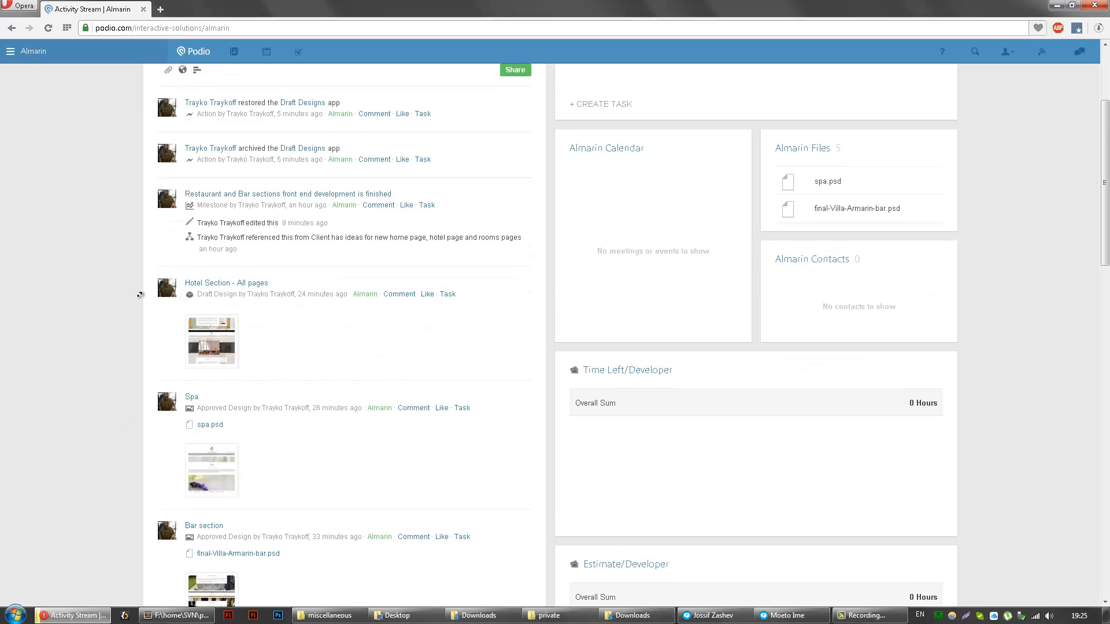
{"action": "scroll", "coordinate": [139, 295], "scroll_direction": "up", "scroll_amount": 3}
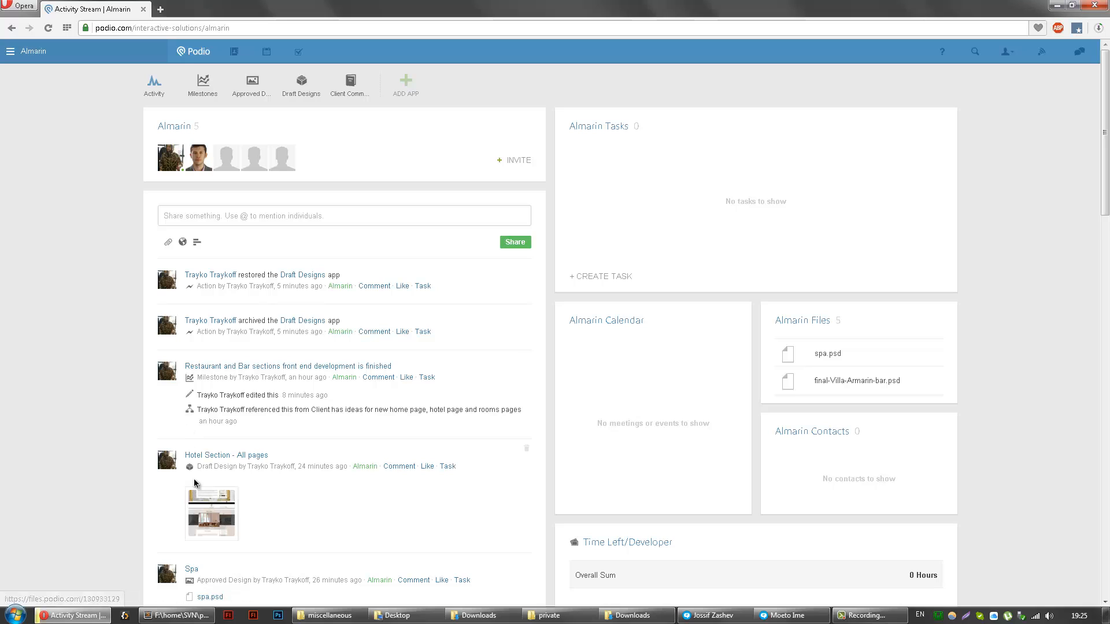
Step: View the workspace's milestones and inspect the details of "Restaurant and Bar sections front end development is finished"
{"action": "left_click", "coordinate": [195, 80]}
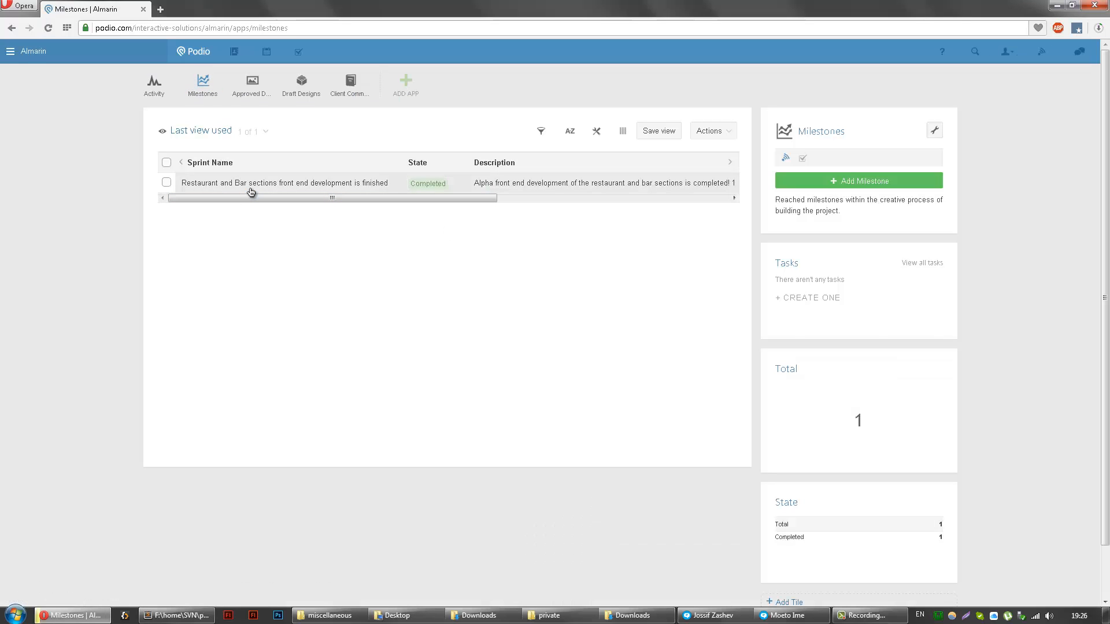
{"action": "mouse_move", "coordinate": [255, 202]}
{"action": "left_mouse_down"}
{"action": "mouse_move", "coordinate": [303, 206]}
{"action": "mouse_move", "coordinate": [244, 208]}
{"action": "left_mouse_up"}
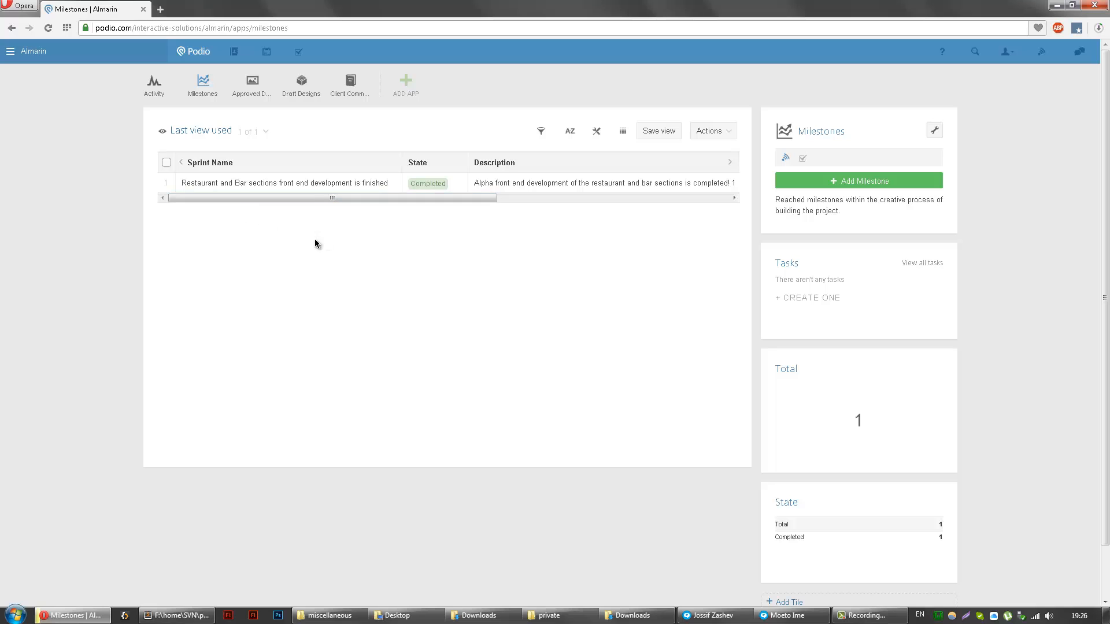
{"action": "left_click_drag", "start_coordinate": [332, 199], "coordinate": [317, 287]}
{"action": "left_click_drag", "start_coordinate": [332, 198], "coordinate": [298, 195]}
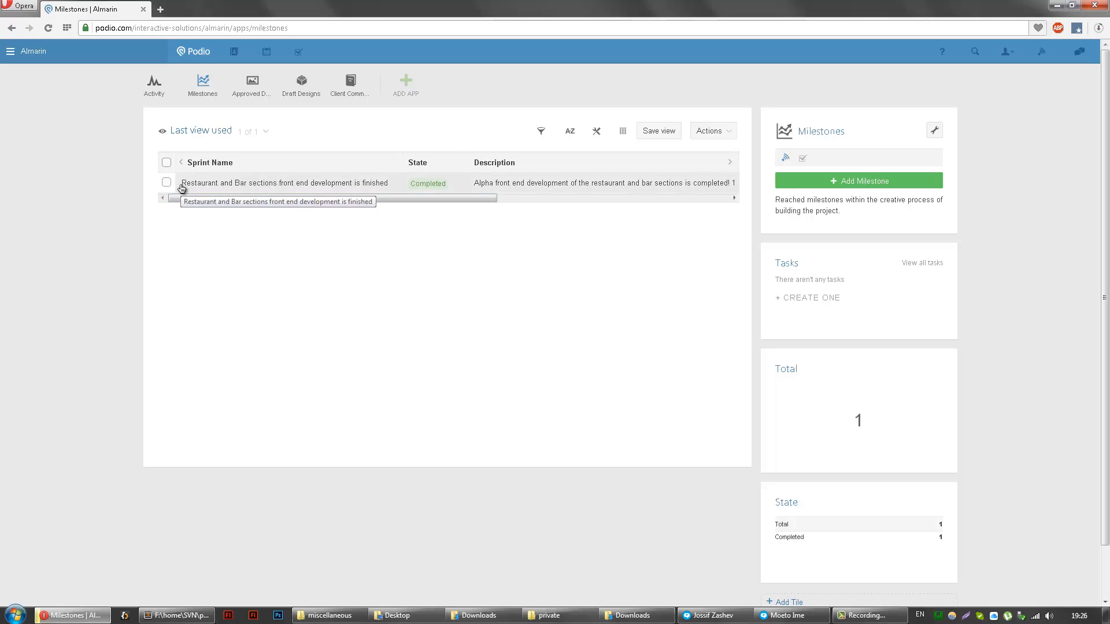
{"action": "left_click_drag", "start_coordinate": [181, 186], "coordinate": [391, 193]}
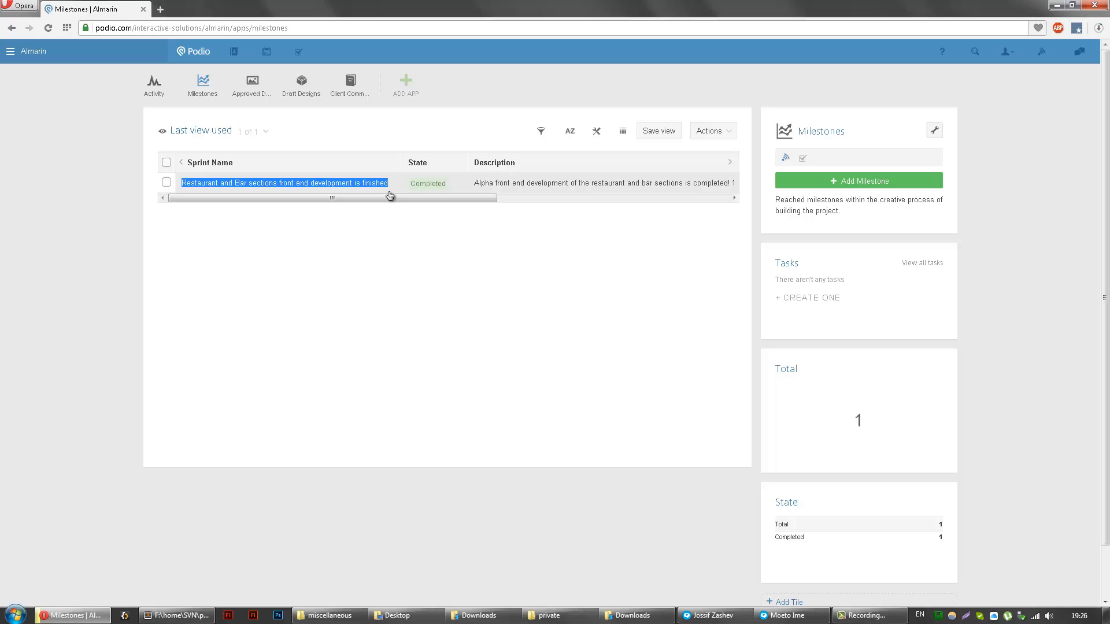
{"action": "left_click", "coordinate": [322, 191]}
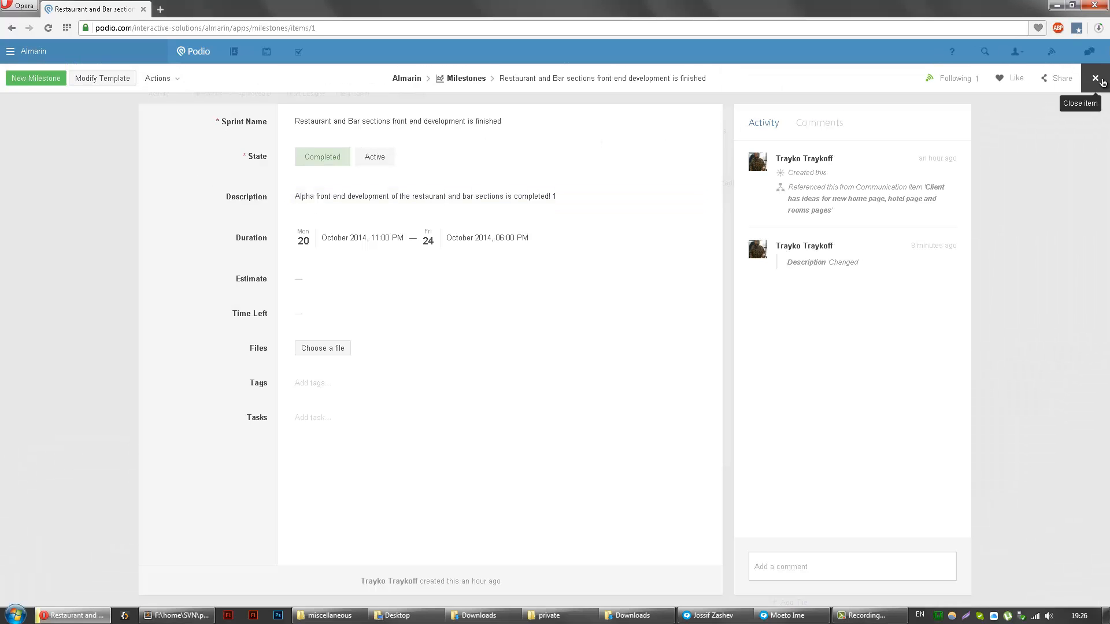
{"action": "left_click", "coordinate": [1093, 81]}
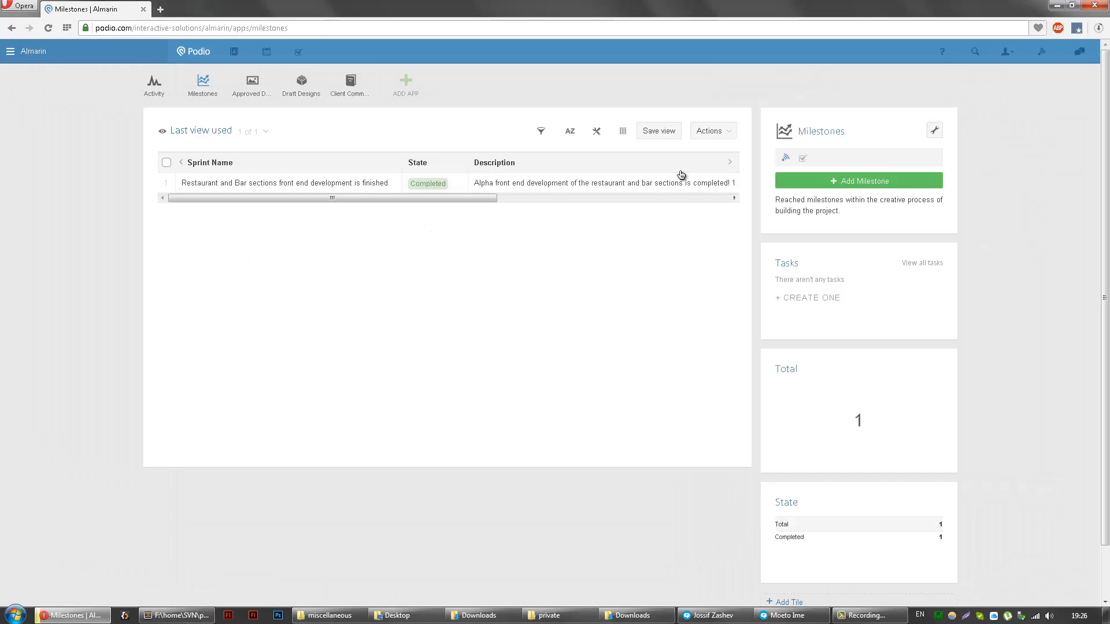
Step: Start an Active milestone named "Template framework added to front end development" with the description "Adding template functionality to the front end..."
{"action": "left_click", "coordinate": [853, 182]}
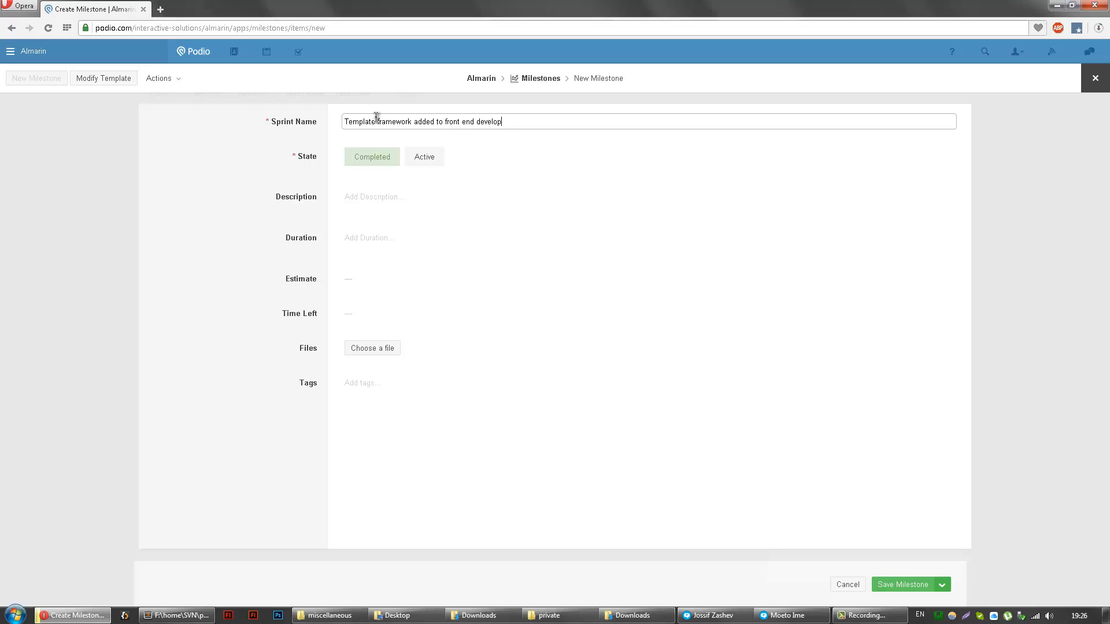
{"action": "left_click", "coordinate": [416, 161]}
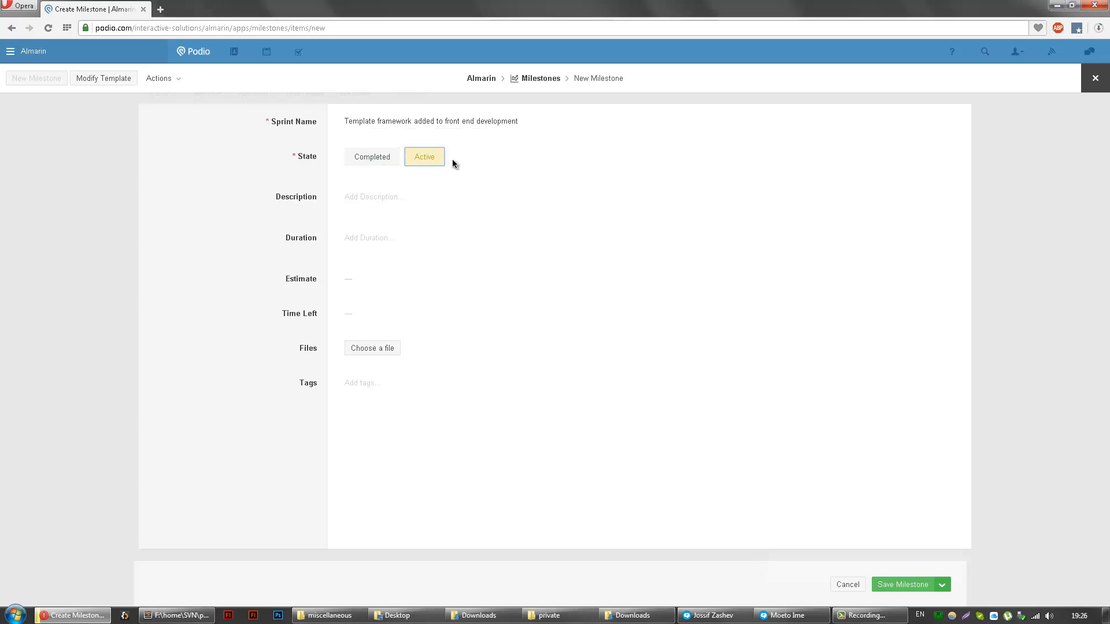
{"action": "left_click", "coordinate": [463, 136]}
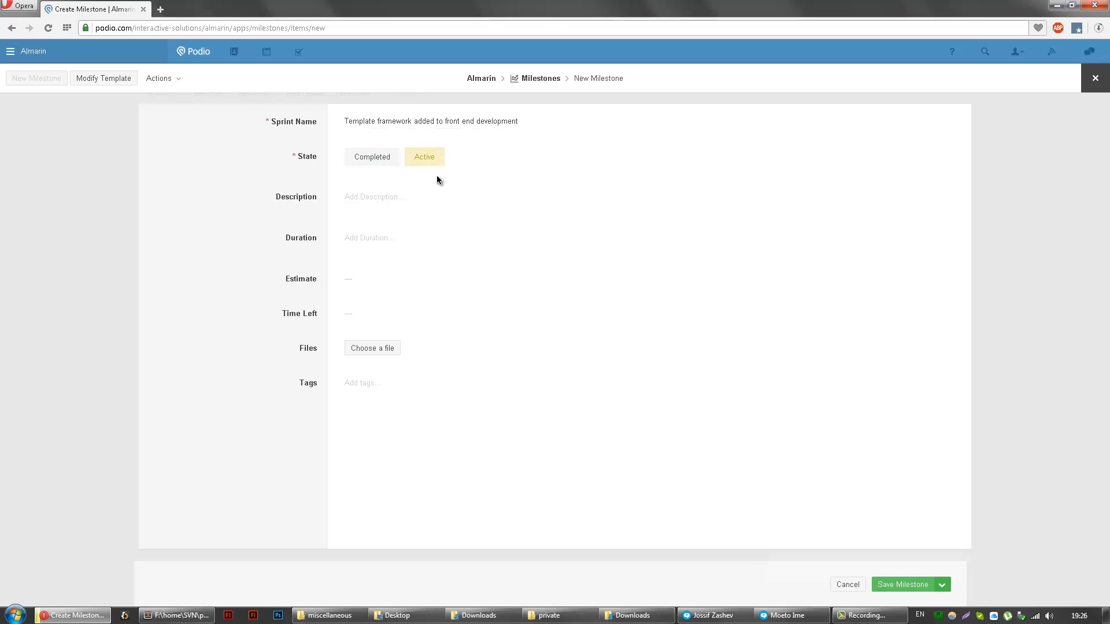
{"action": "left_click", "coordinate": [379, 205]}
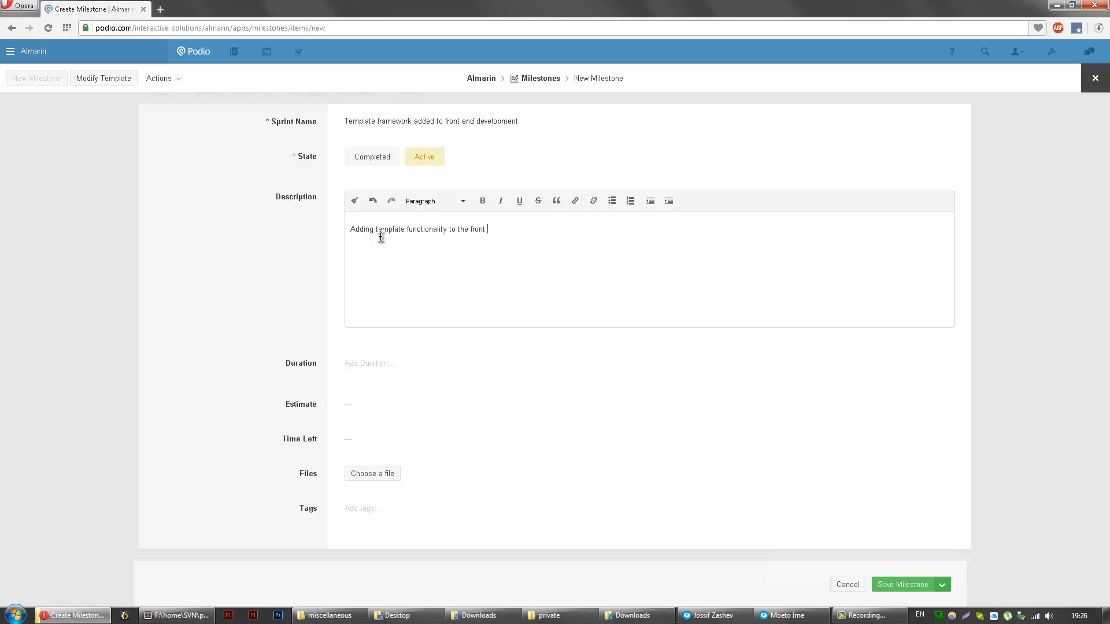
{"action": "left_click", "coordinate": [293, 271]}
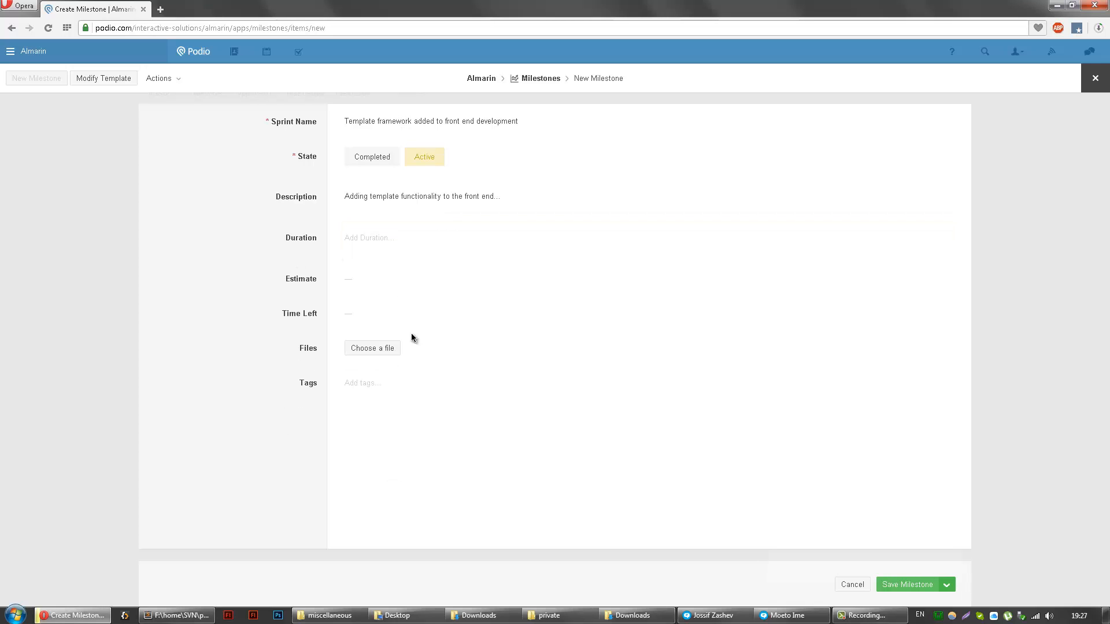
Step: Set the new milestone's duration from 10/27/2014 to 10/29/2014
{"action": "left_click", "coordinate": [372, 245]}
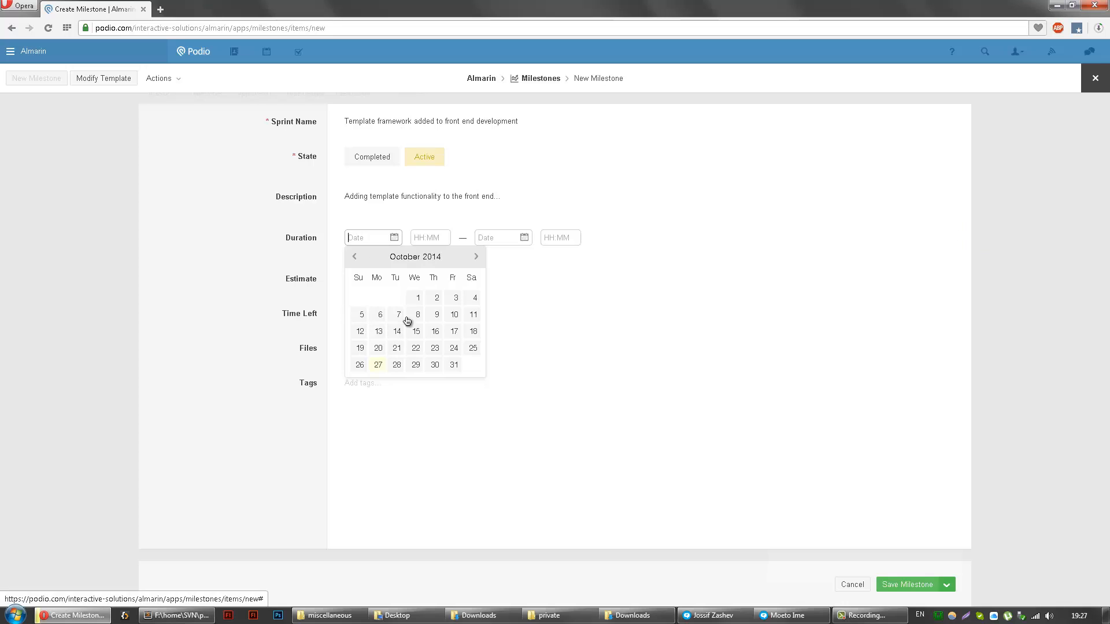
{"action": "left_click", "coordinate": [377, 365]}
{"action": "left_click", "coordinate": [494, 237]}
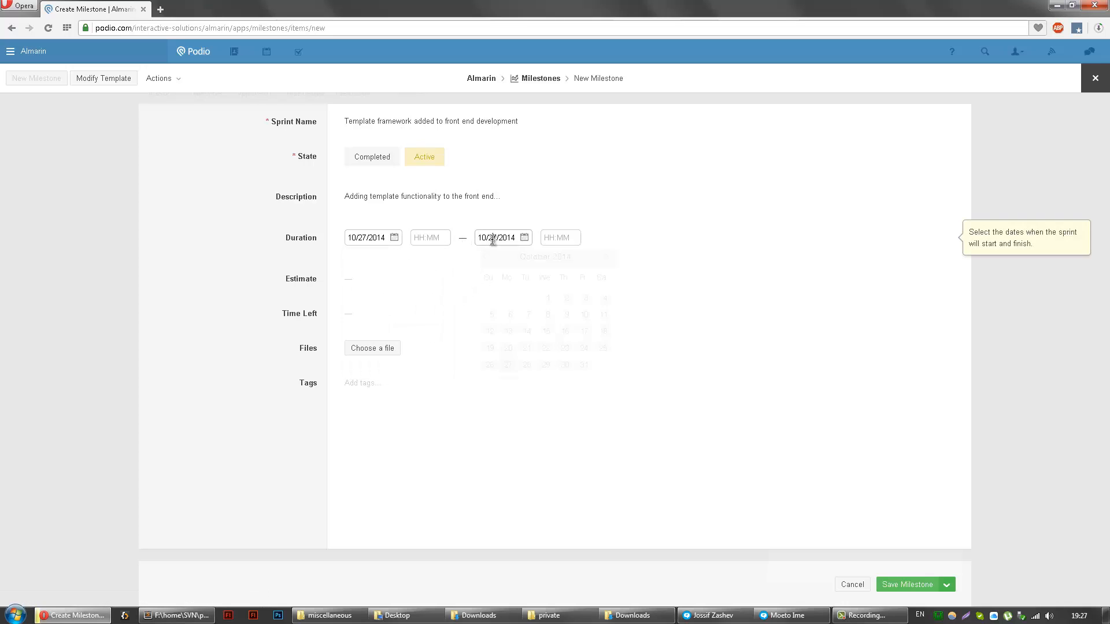
{"action": "left_click", "coordinate": [545, 365]}
{"action": "left_click", "coordinate": [381, 290]}
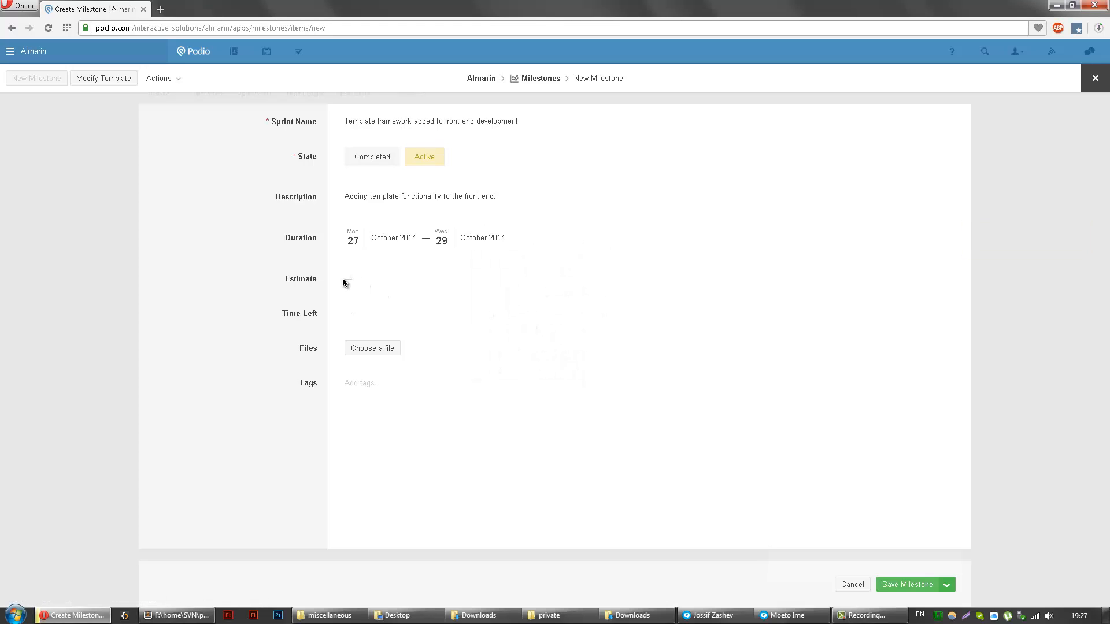
{"action": "double_click", "coordinate": [352, 282]}
{"action": "left_click_drag", "start_coordinate": [350, 281], "coordinate": [367, 289]}
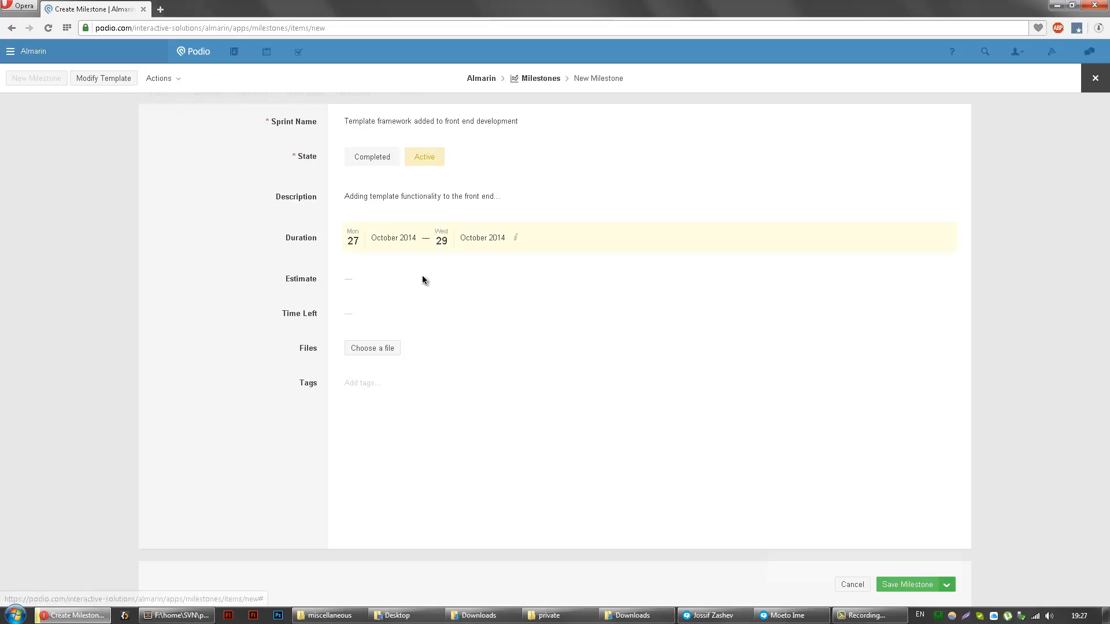
Step: Save the template framework milestone without attaching a file and return to the milestones list
{"action": "left_click", "coordinate": [379, 345]}
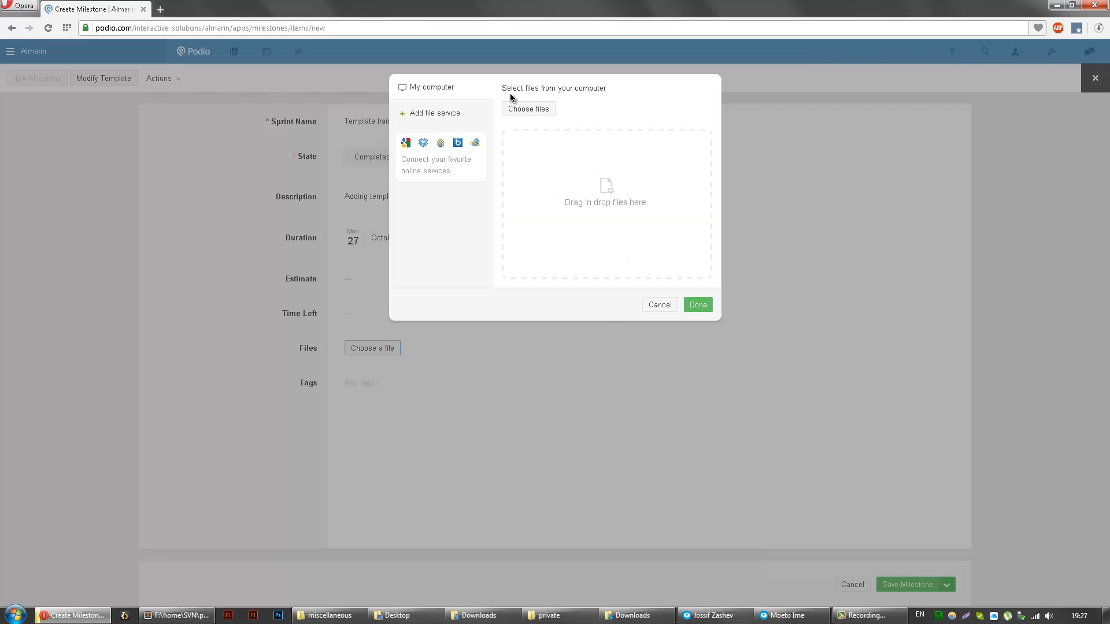
{"action": "left_click", "coordinate": [659, 305]}
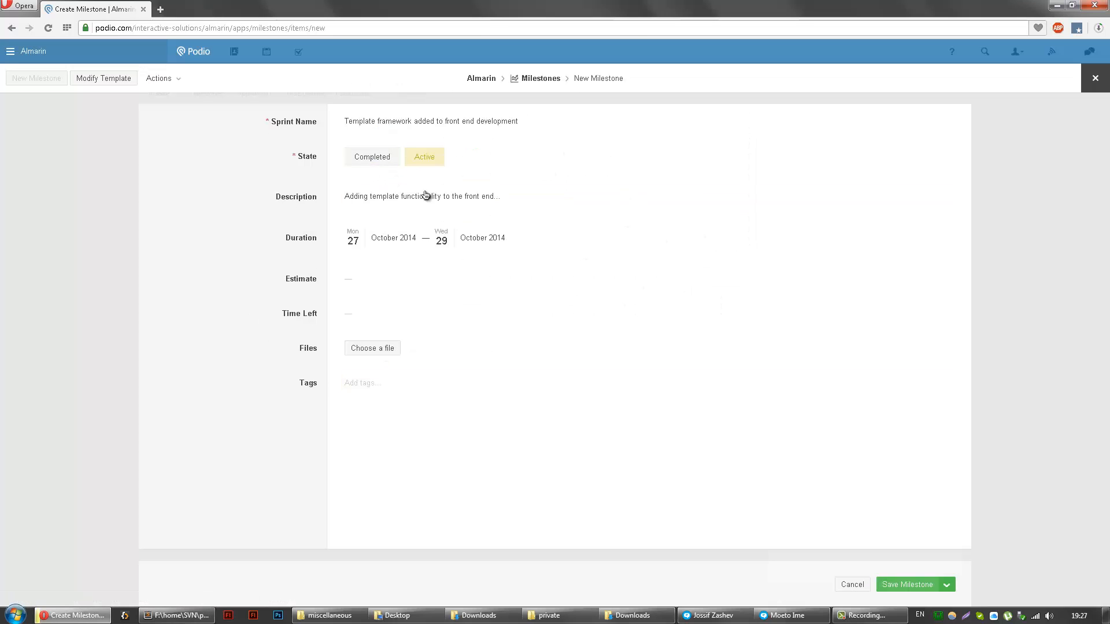
{"action": "left_click", "coordinate": [920, 592]}
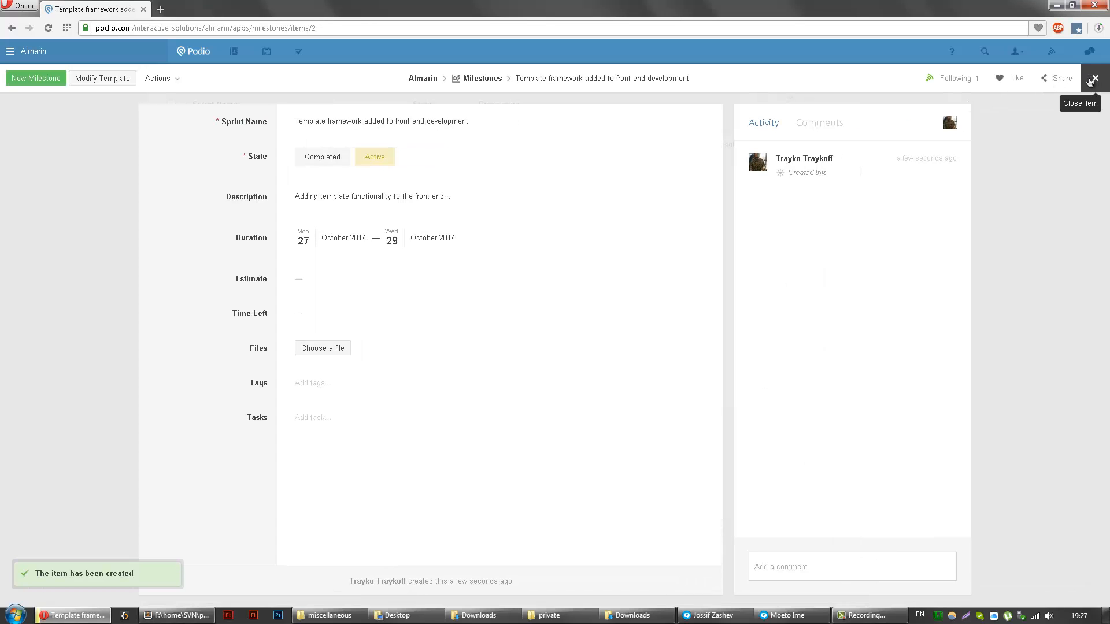
{"action": "left_click", "coordinate": [1096, 82]}
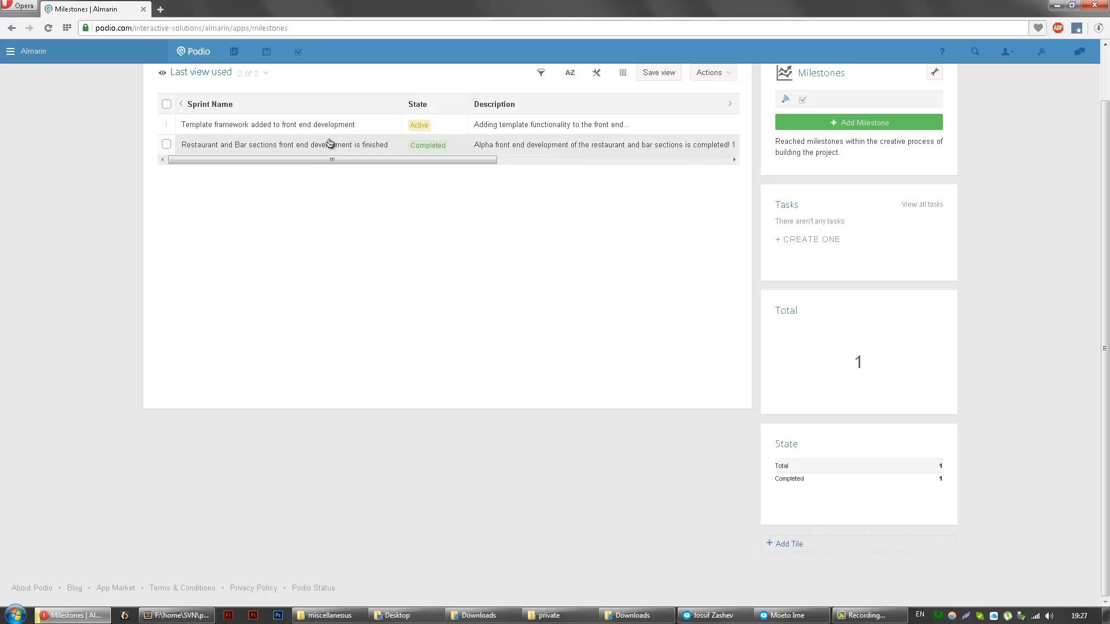
{"action": "scroll", "coordinate": [466, 156], "scroll_direction": "up", "scroll_amount": 2}
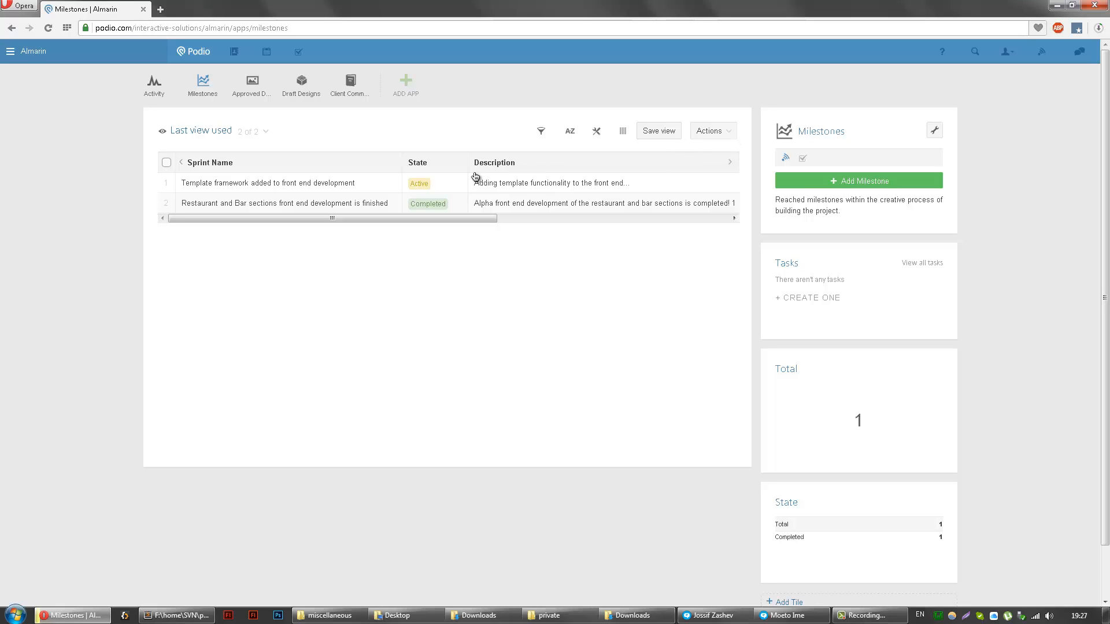
Step: Create and save another milestone named "pREVIEw of spa section for client" with the state Active
{"action": "left_click", "coordinate": [865, 181]}
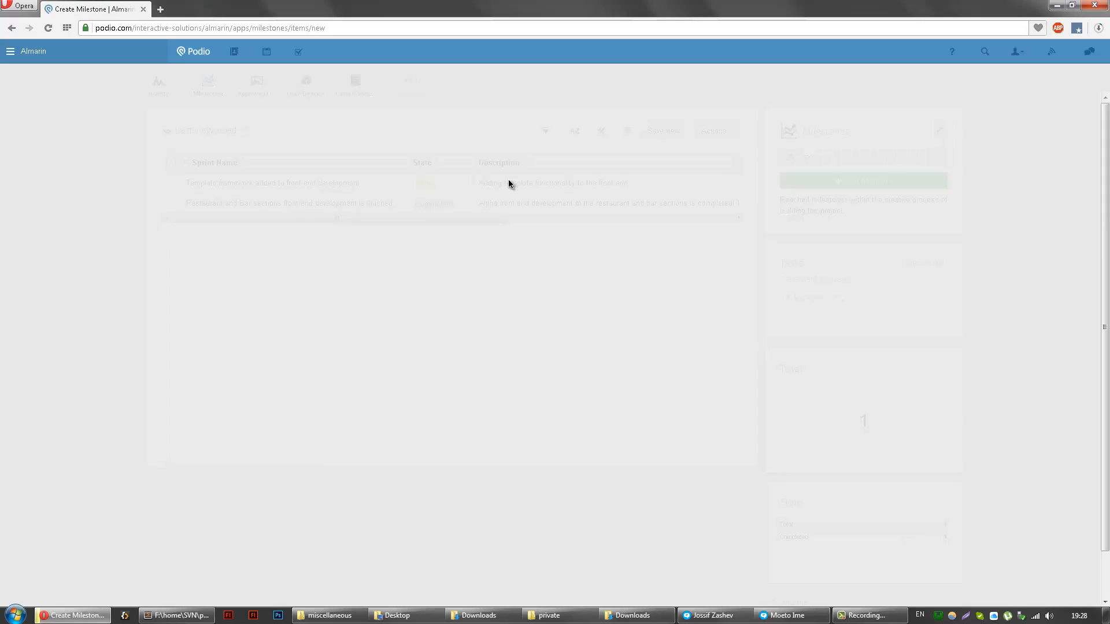
{"action": "type", "text": "pR"}
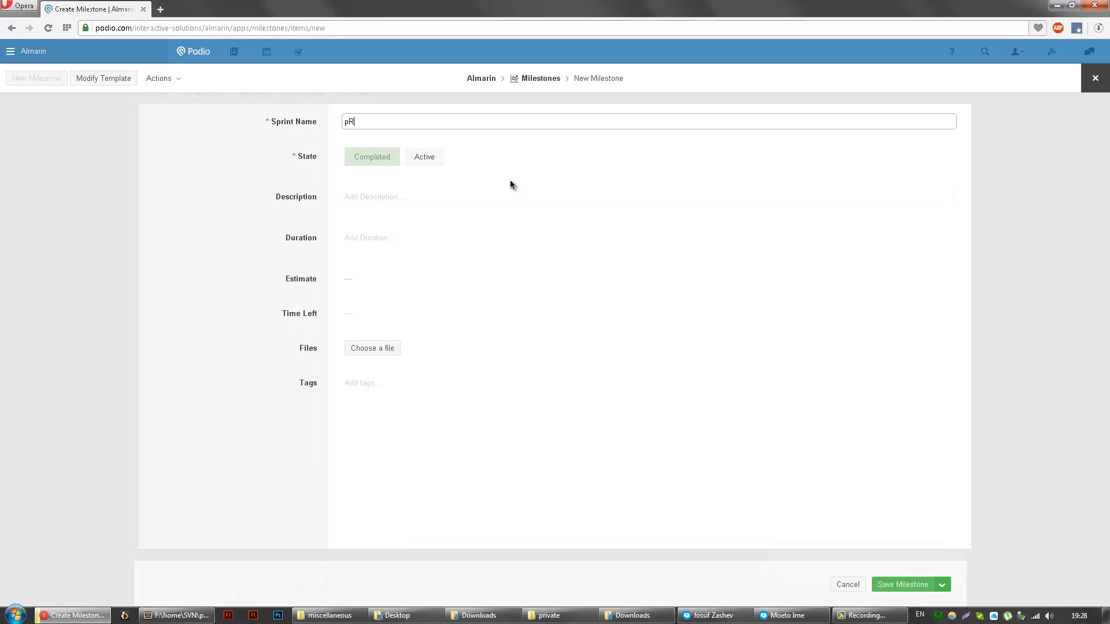
{"action": "type", "text": "EVIEw of spa section for client"}
{"action": "left_click", "coordinate": [417, 159]}
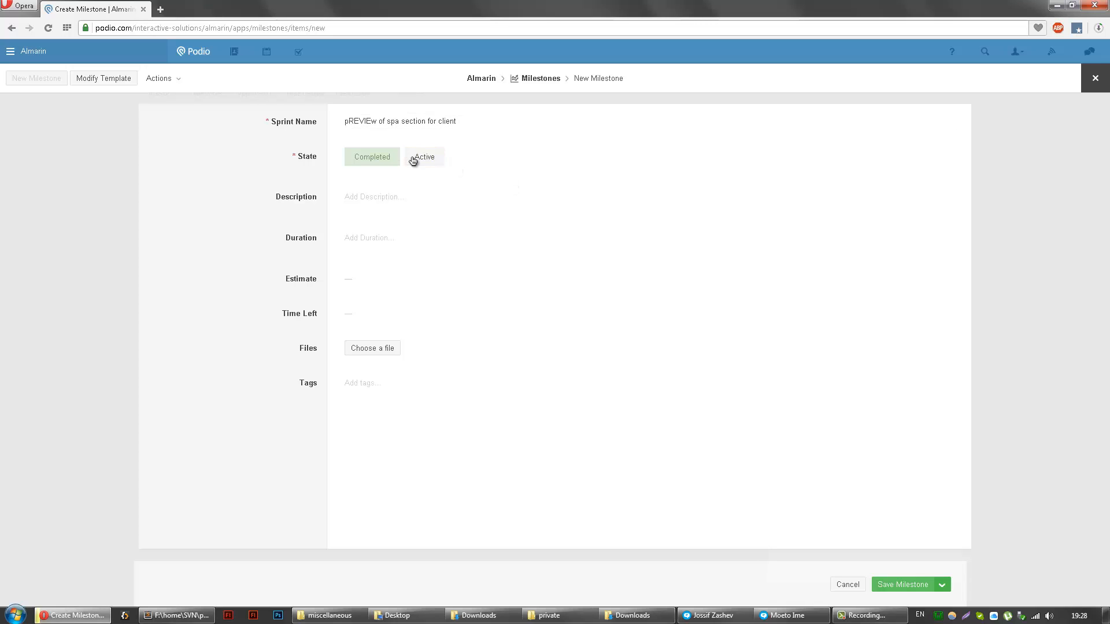
{"action": "left_click", "coordinate": [905, 585]}
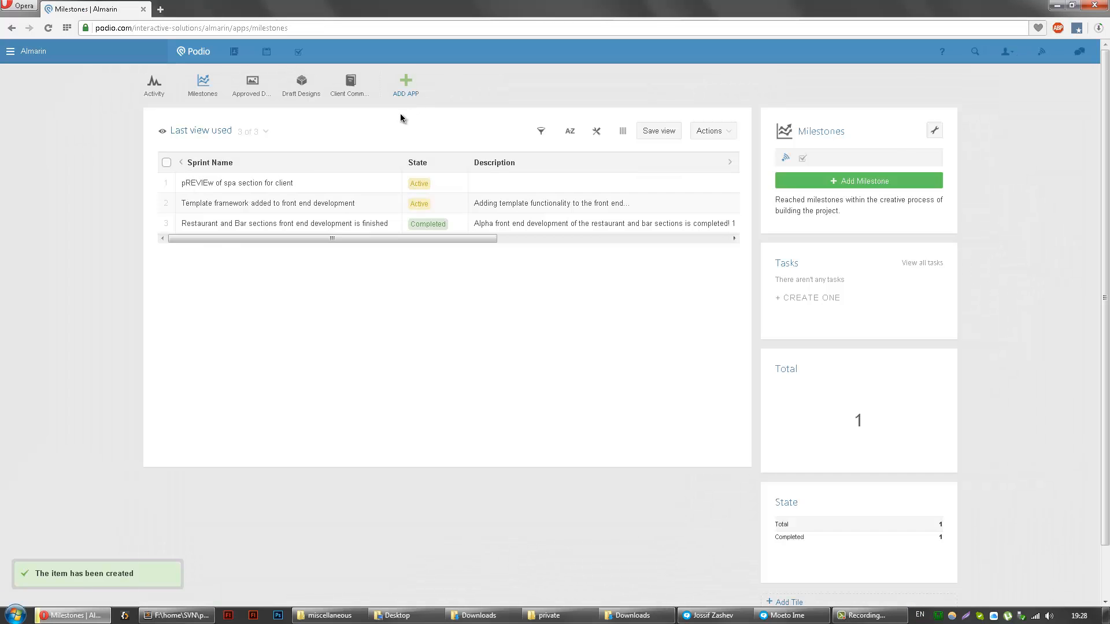
Step: Change the state of the spa section preview milestone to Completed and return to the milestones list
{"action": "left_click", "coordinate": [425, 185]}
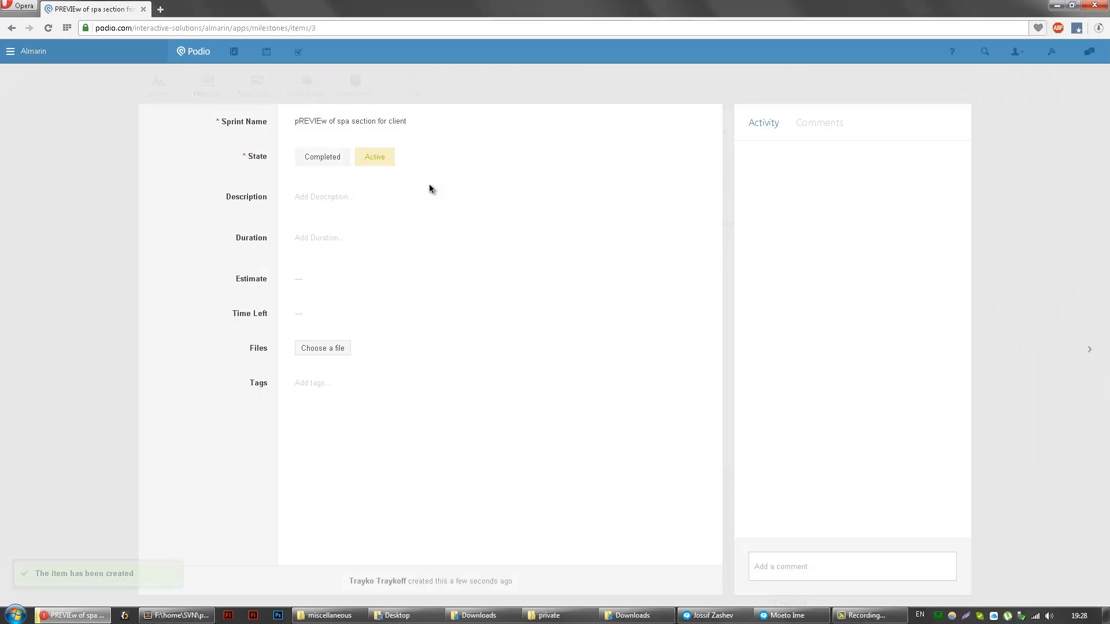
{"action": "left_click", "coordinate": [321, 158]}
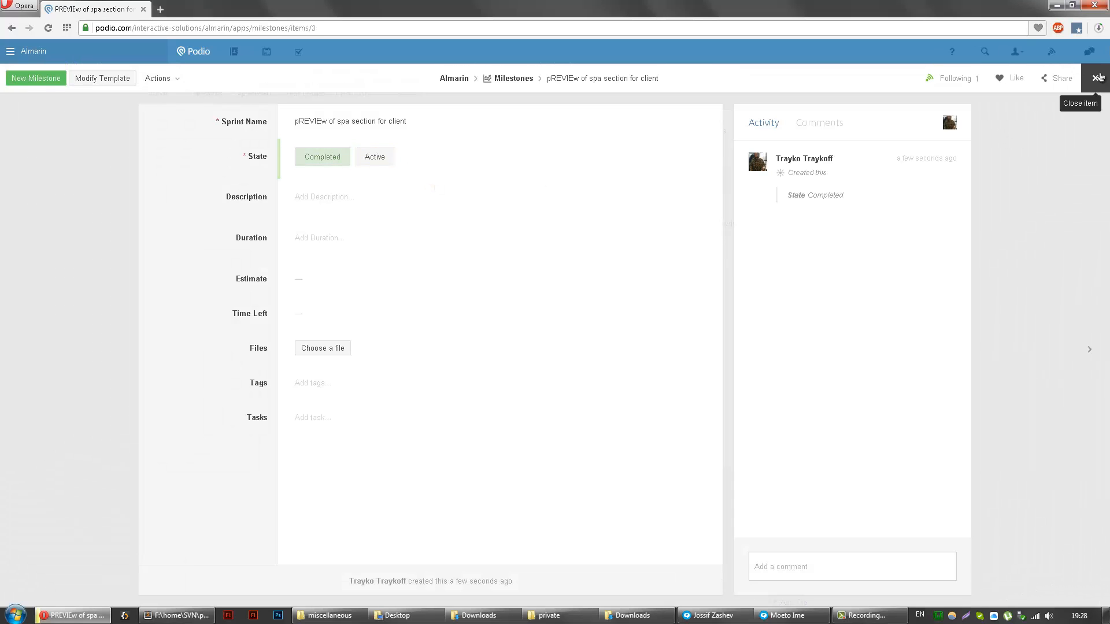
{"action": "left_click", "coordinate": [1096, 78]}
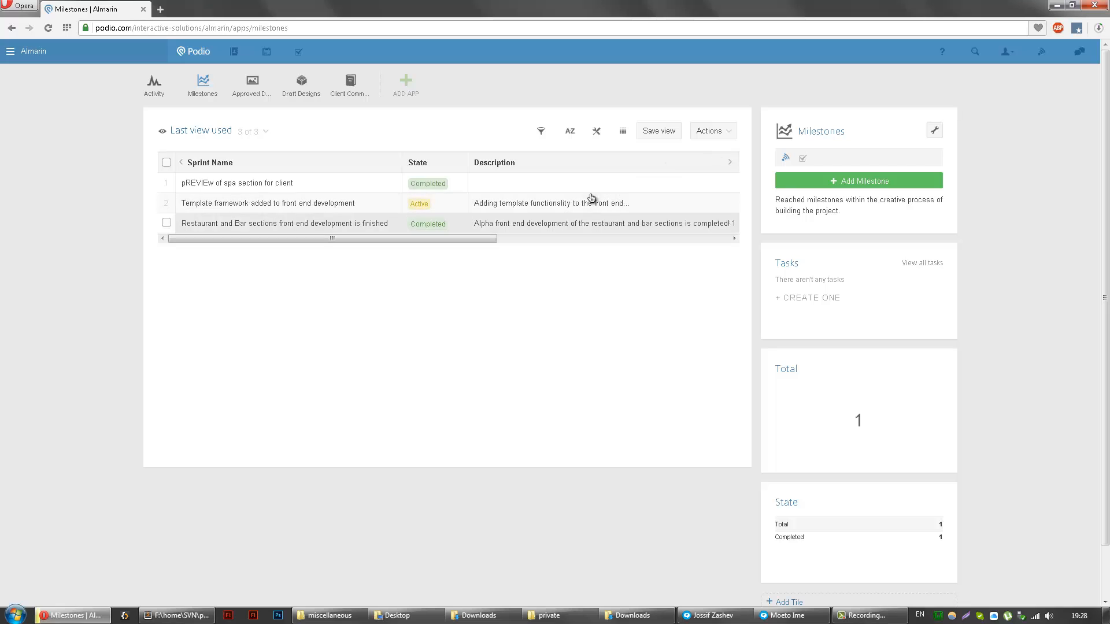
Step: Permanently delete the spa section preview and template framework milestones, entering "delete these items" as confirmation
{"action": "left_click", "coordinate": [166, 183]}
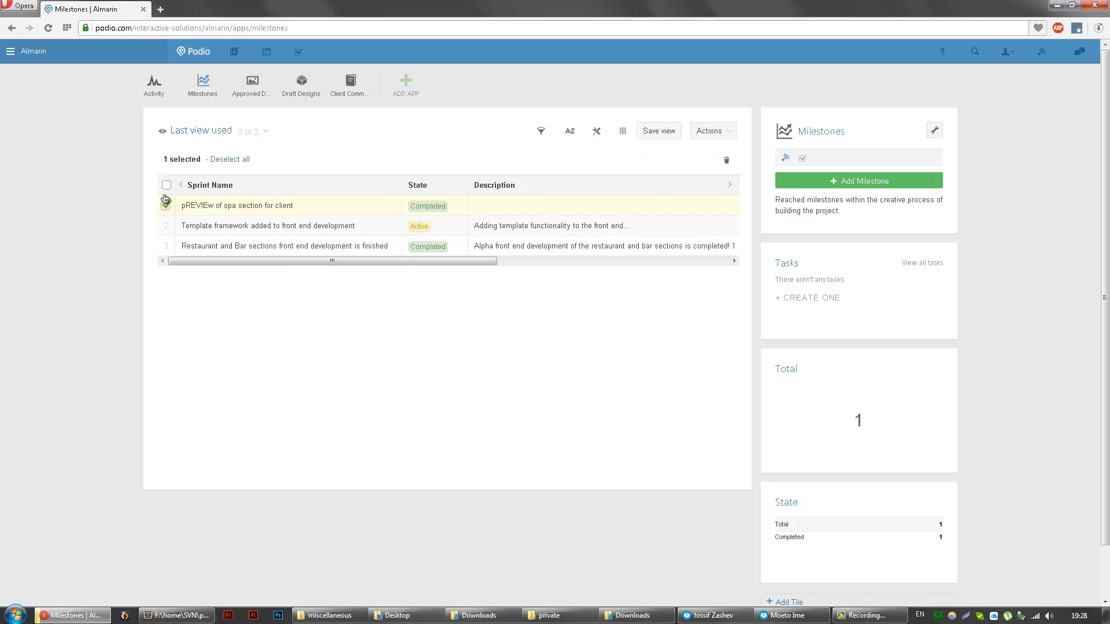
{"action": "left_click", "coordinate": [166, 226]}
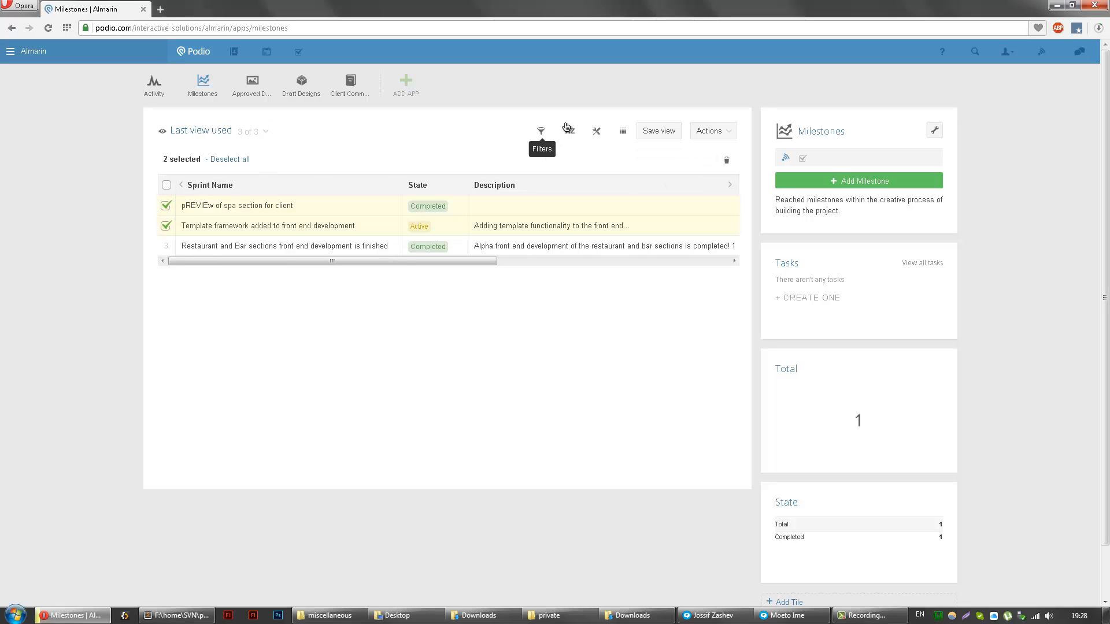
{"action": "left_click", "coordinate": [727, 160]}
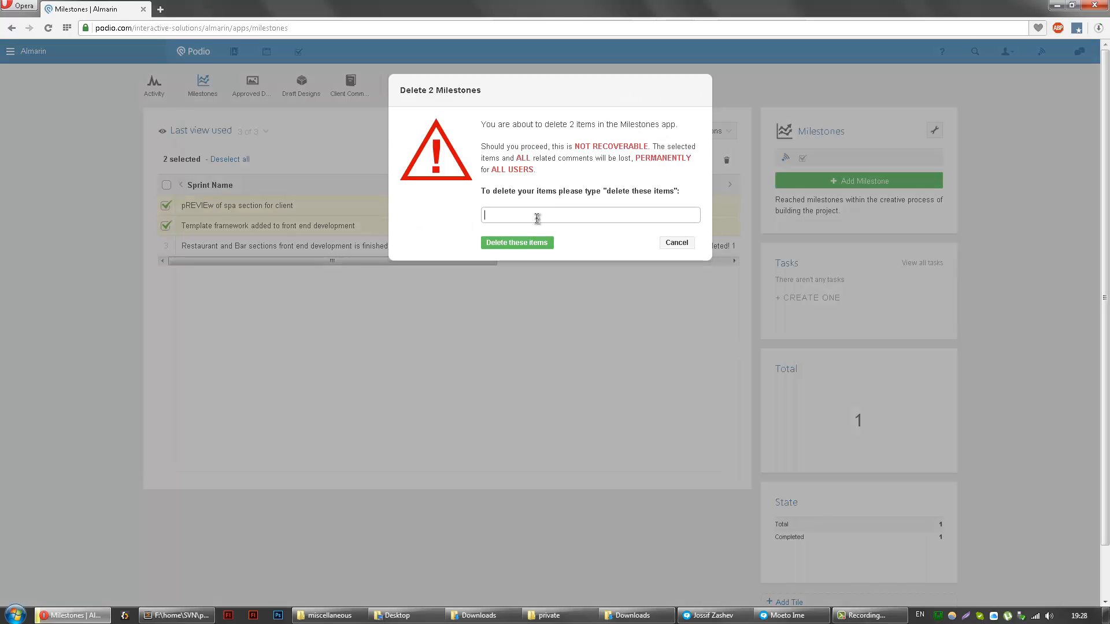
{"action": "type", "text": "delete these items"}
{"action": "left_click", "coordinate": [525, 243]}
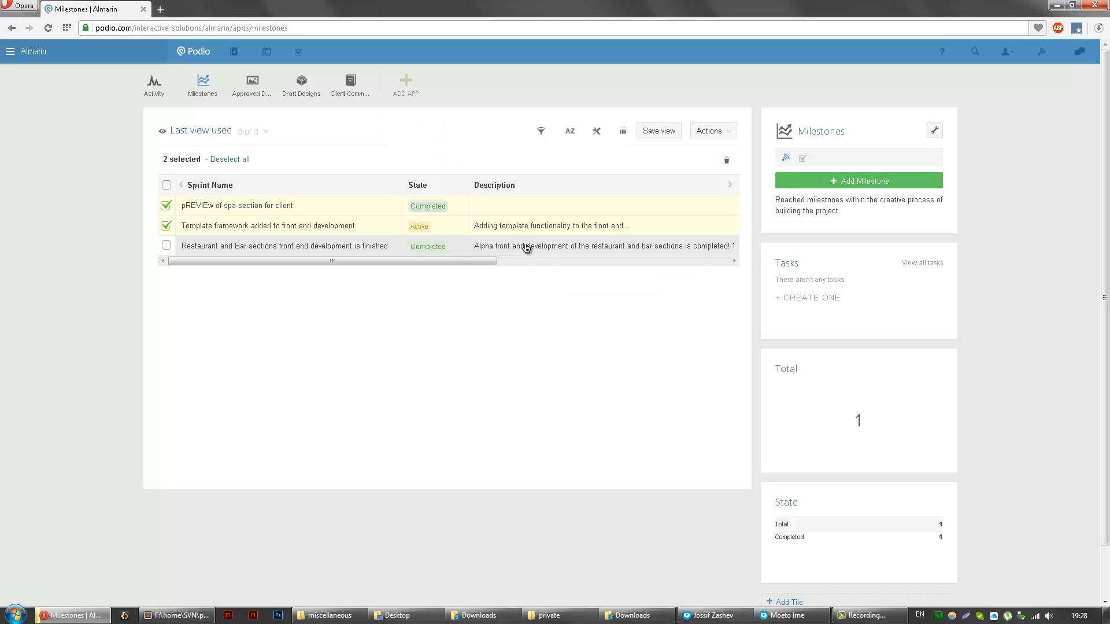
Step: Create an approved design titled "Spa section" with the design notes "mind the group with the icons"
{"action": "left_click", "coordinate": [258, 89]}
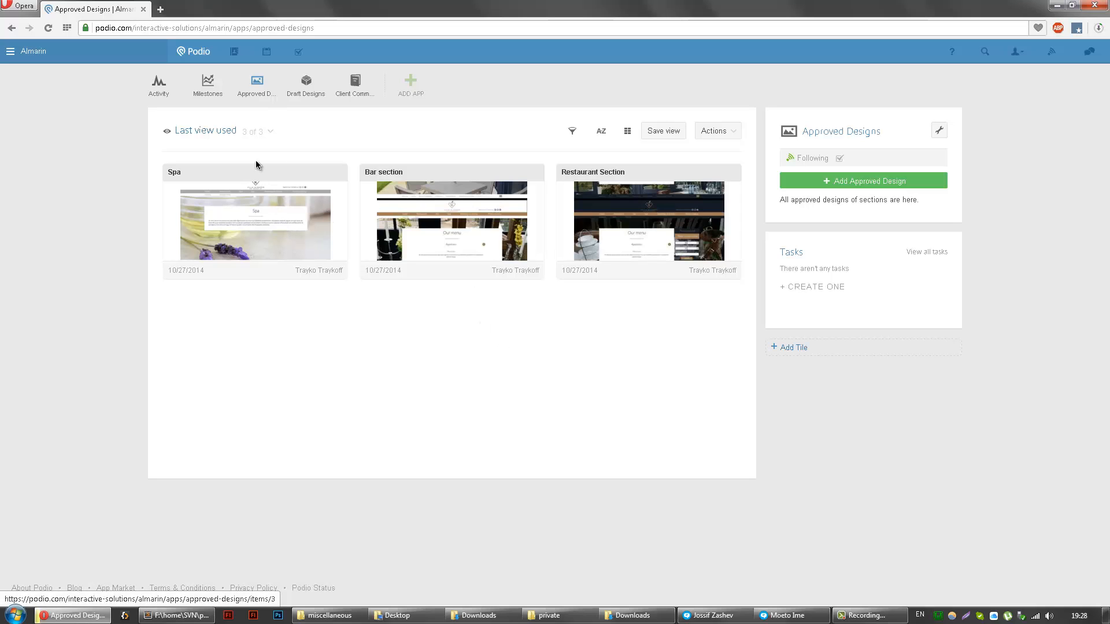
{"action": "left_click", "coordinate": [866, 183]}
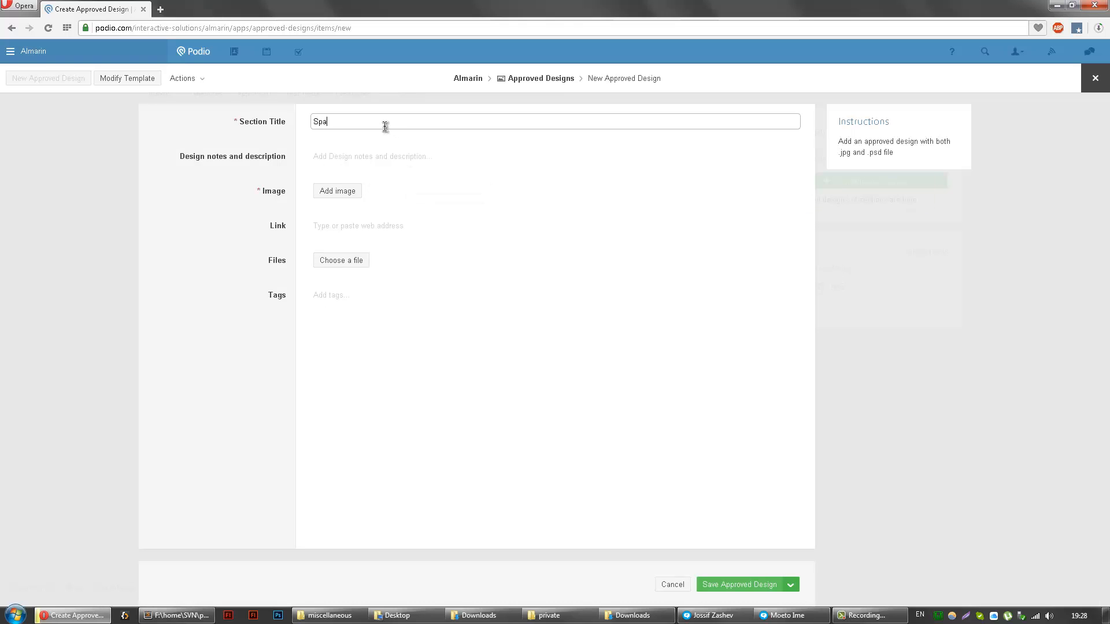
{"action": "left_click", "coordinate": [368, 160]}
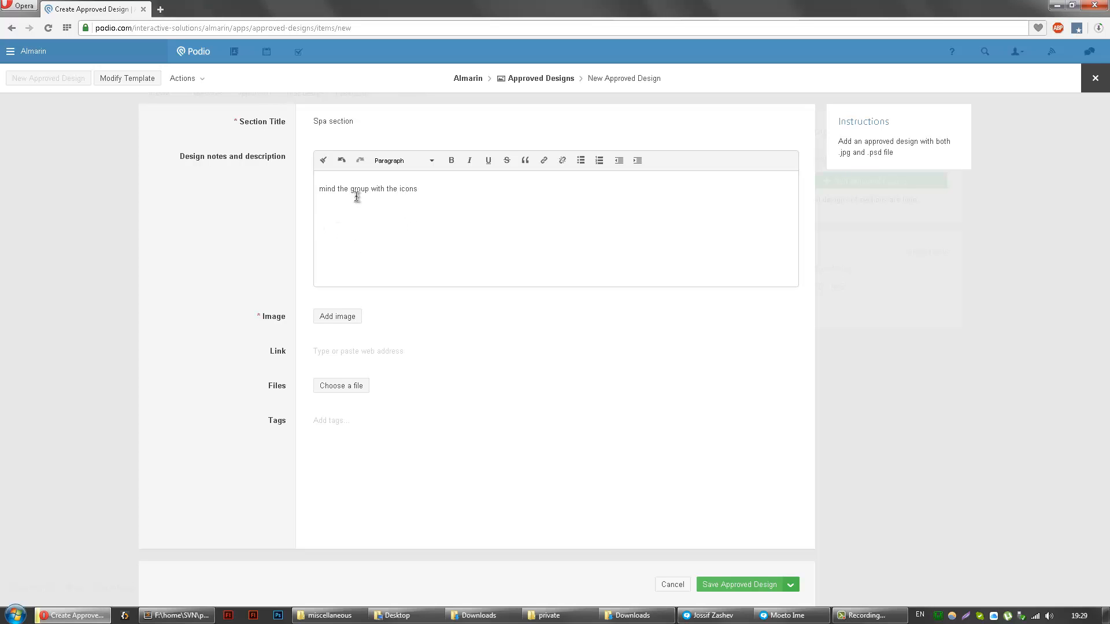
{"action": "left_click", "coordinate": [275, 203]}
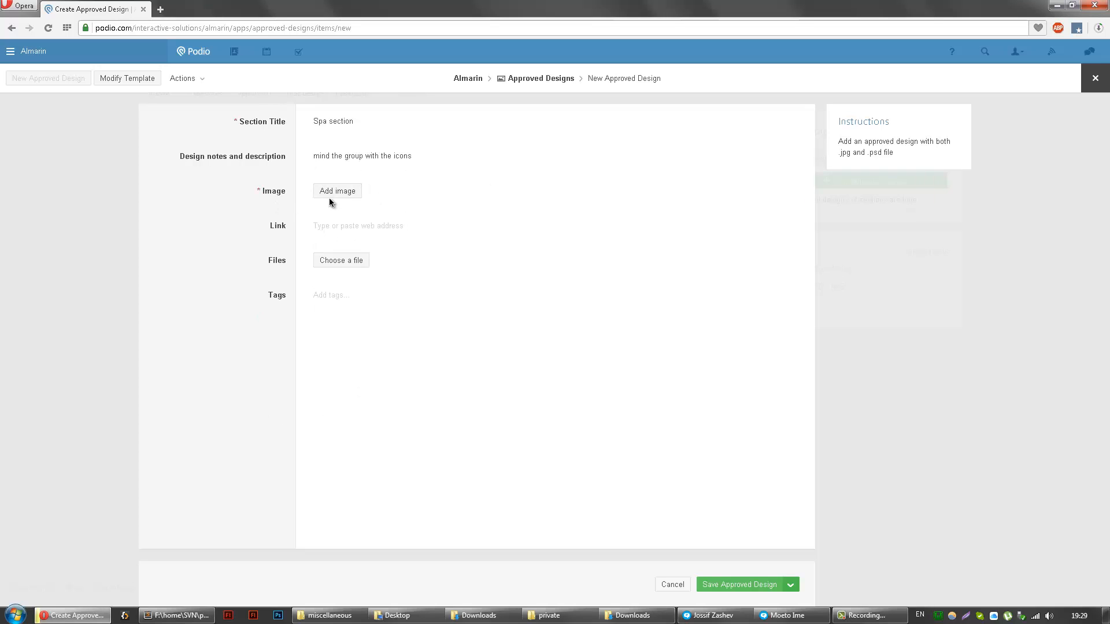
Step: Add the image spa.png from the design folder to the new approved design
{"action": "left_click", "coordinate": [334, 191]}
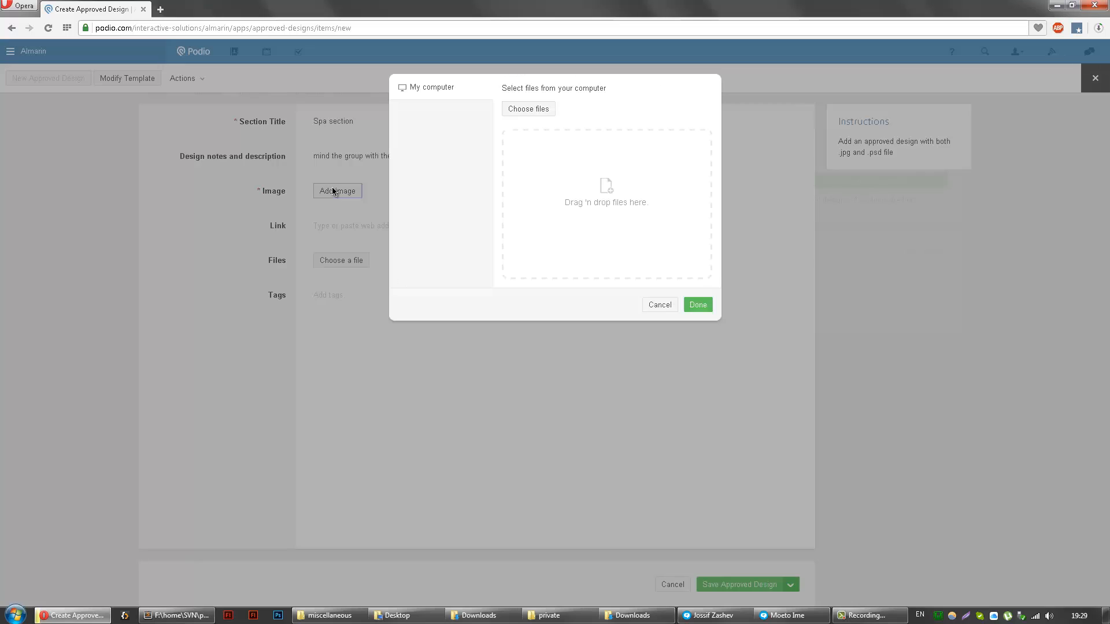
{"action": "left_click", "coordinate": [532, 109]}
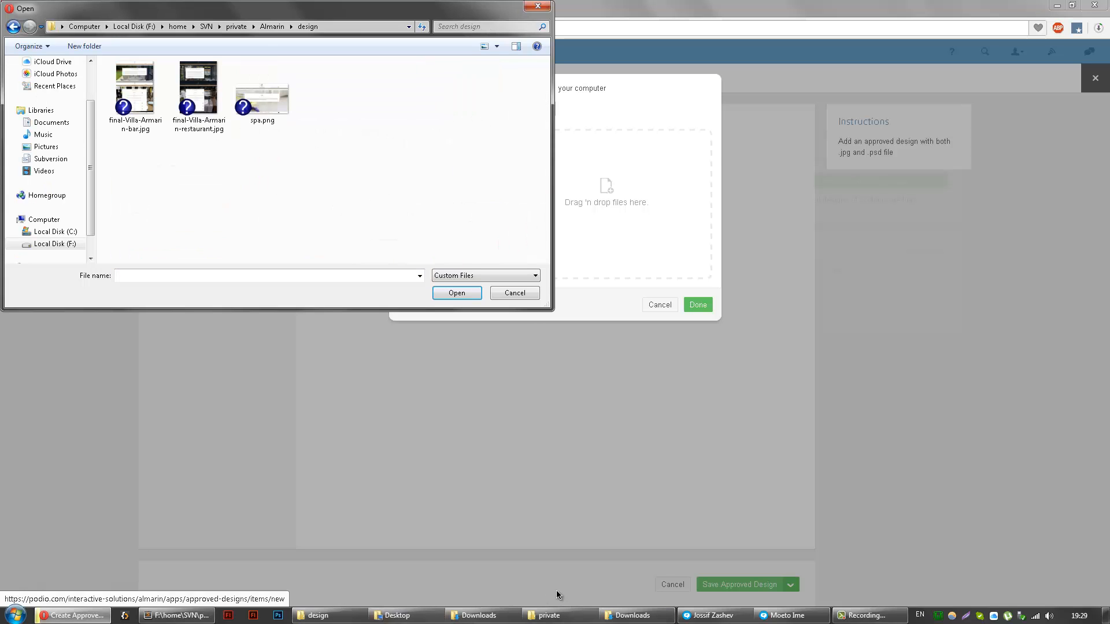
{"action": "double_click", "coordinate": [269, 105]}
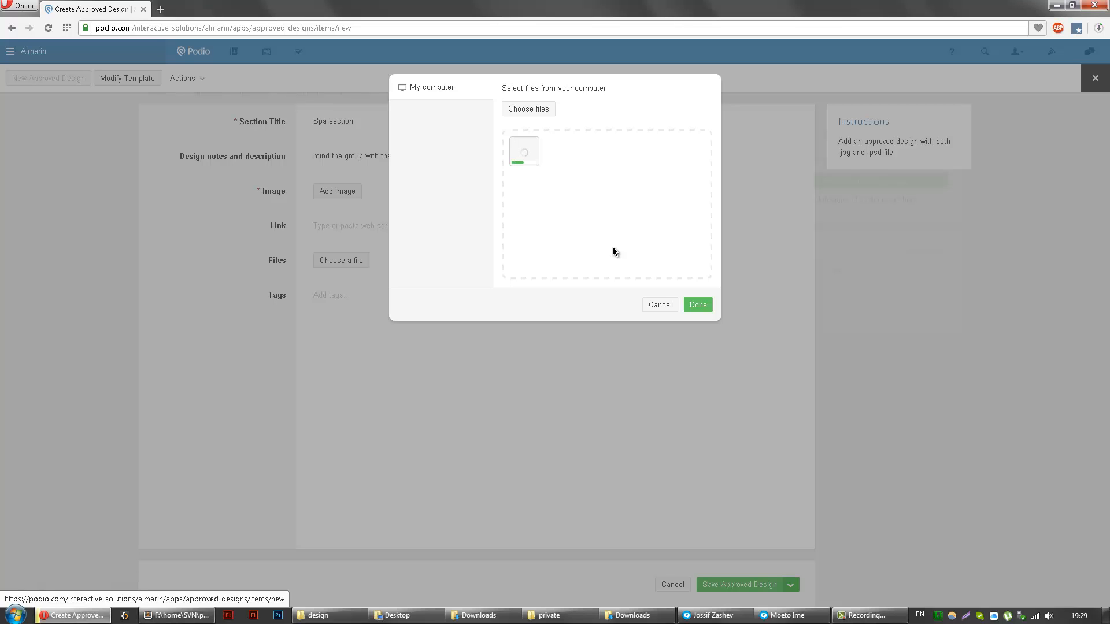
{"action": "left_click", "coordinate": [698, 304]}
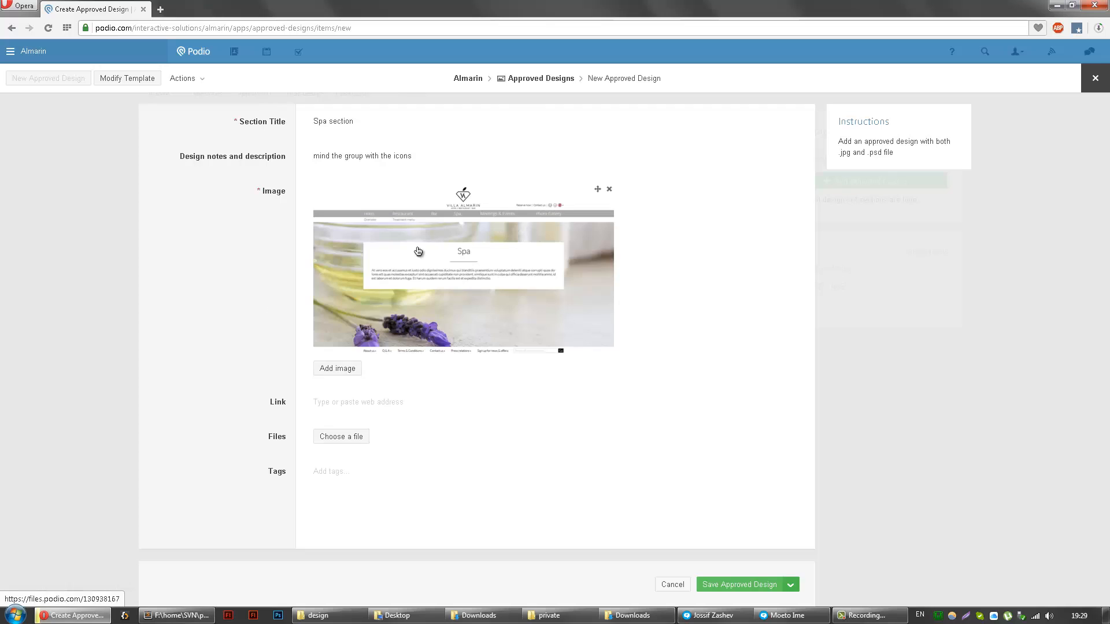
{"action": "left_click", "coordinate": [353, 438]}
{"action": "left_click", "coordinate": [526, 109]}
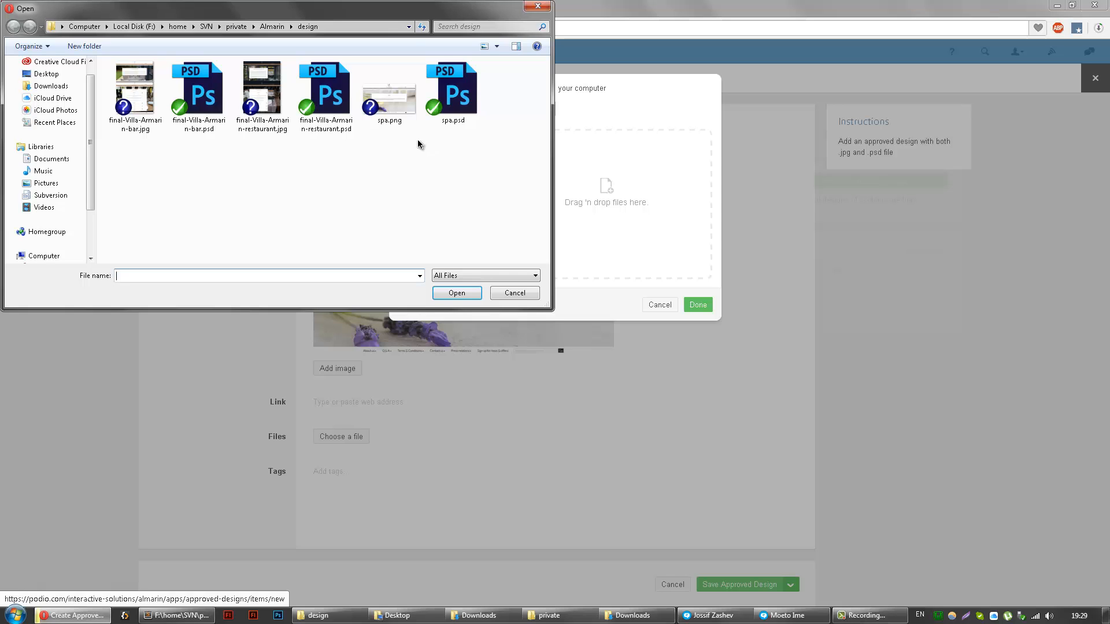
{"action": "left_click", "coordinate": [514, 293]}
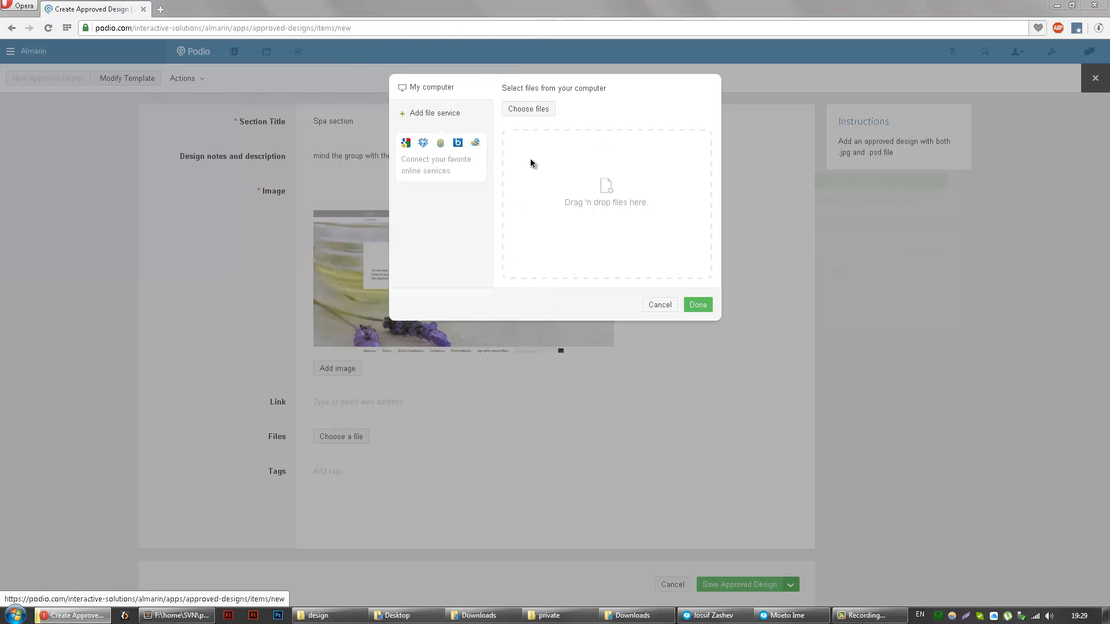
{"action": "left_click", "coordinate": [549, 110]}
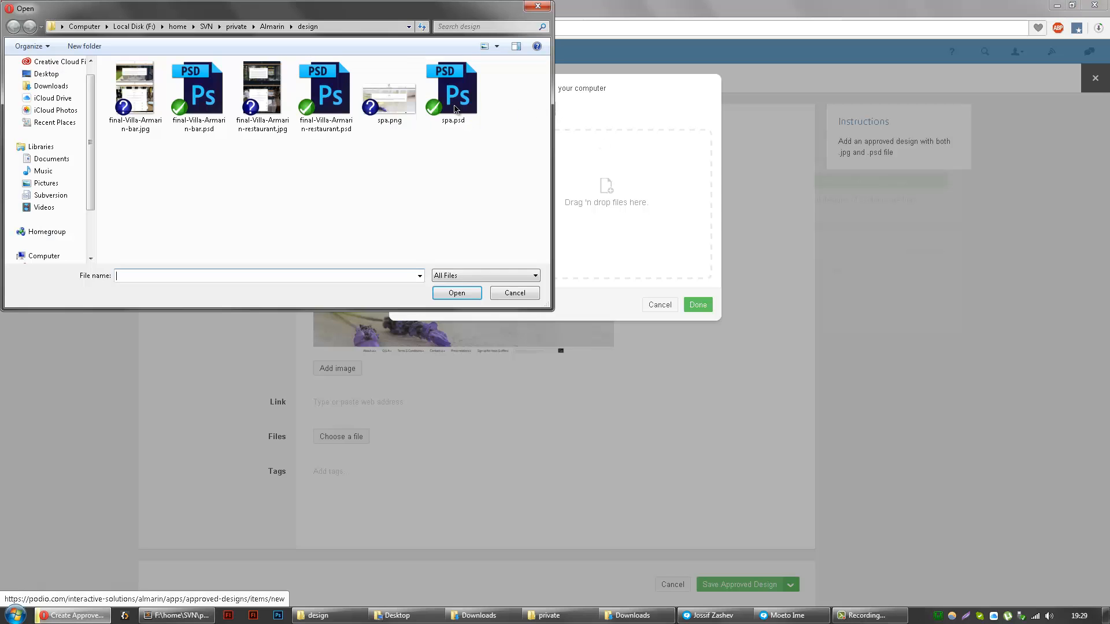
{"action": "left_click", "coordinate": [202, 93]}
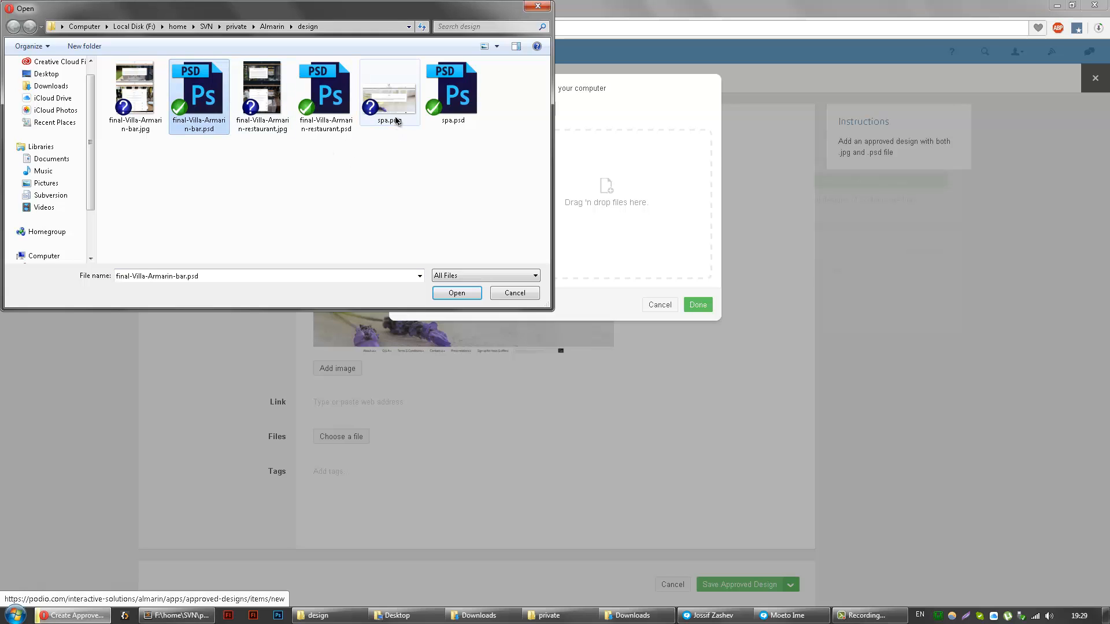
{"action": "left_click", "coordinate": [516, 293]}
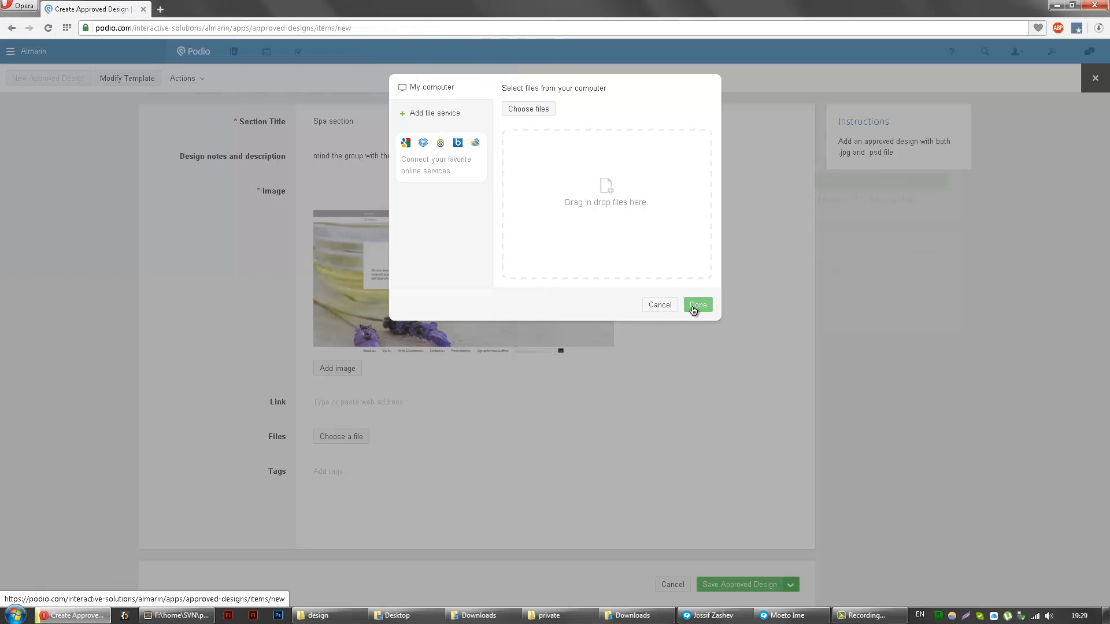
{"action": "left_click", "coordinate": [658, 305]}
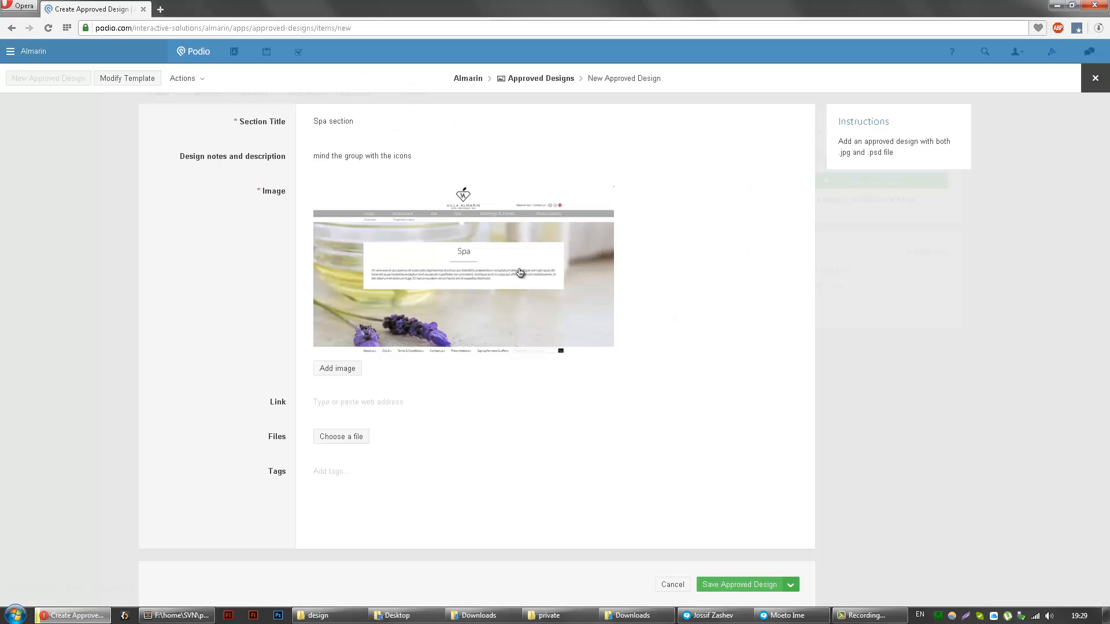
Step: Save the Spa section approved design and check the sorting options of the approved designs list
{"action": "left_click", "coordinate": [730, 585]}
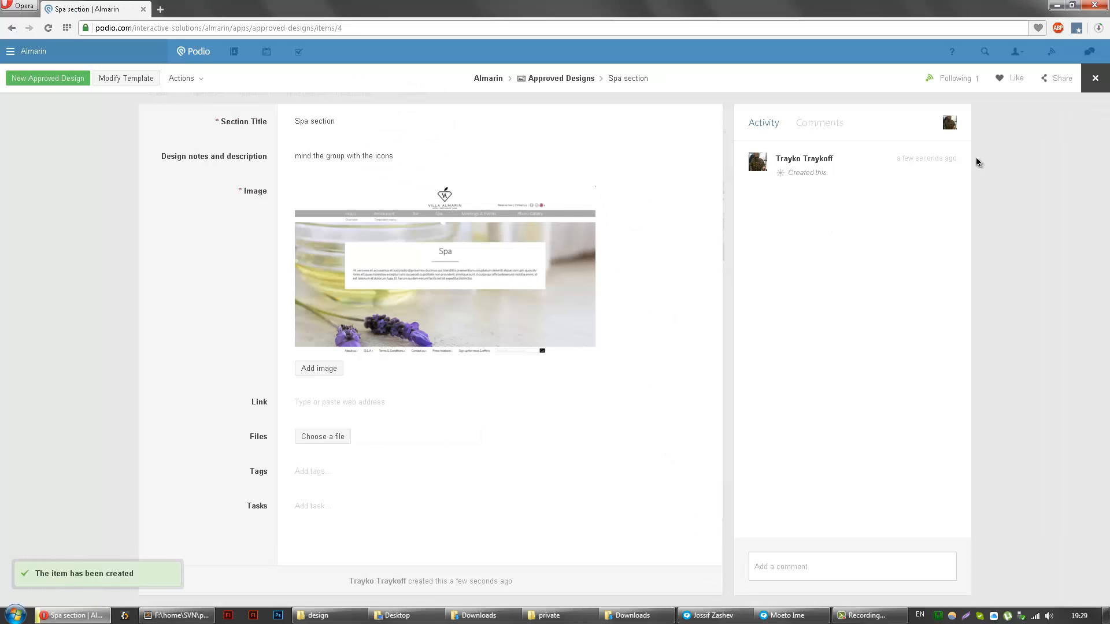
{"action": "left_click", "coordinate": [1095, 79]}
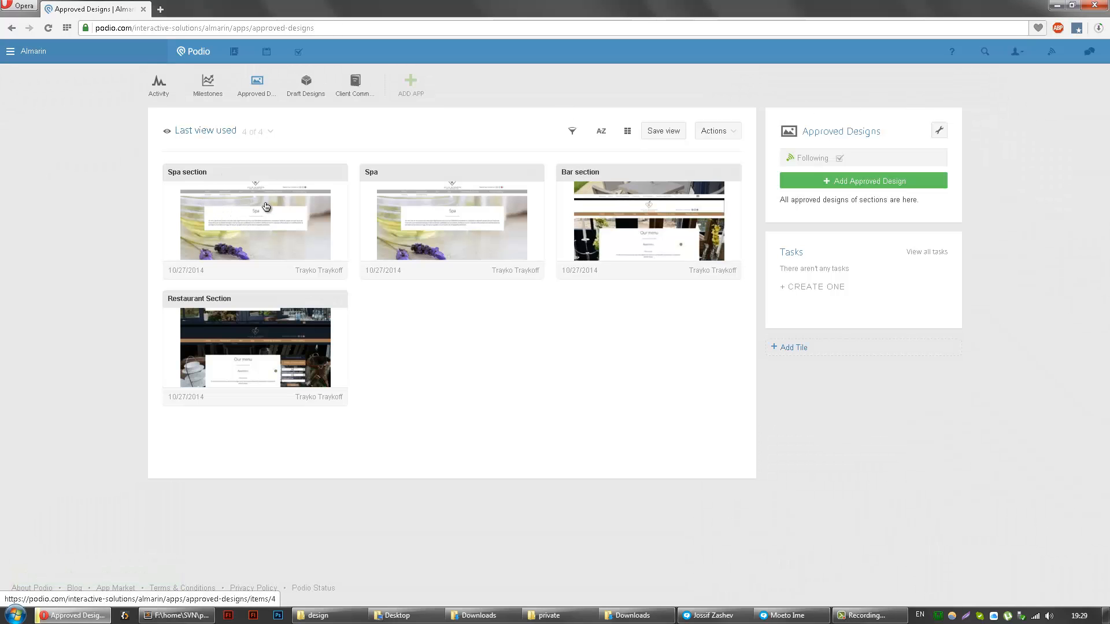
{"action": "left_click", "coordinate": [600, 132]}
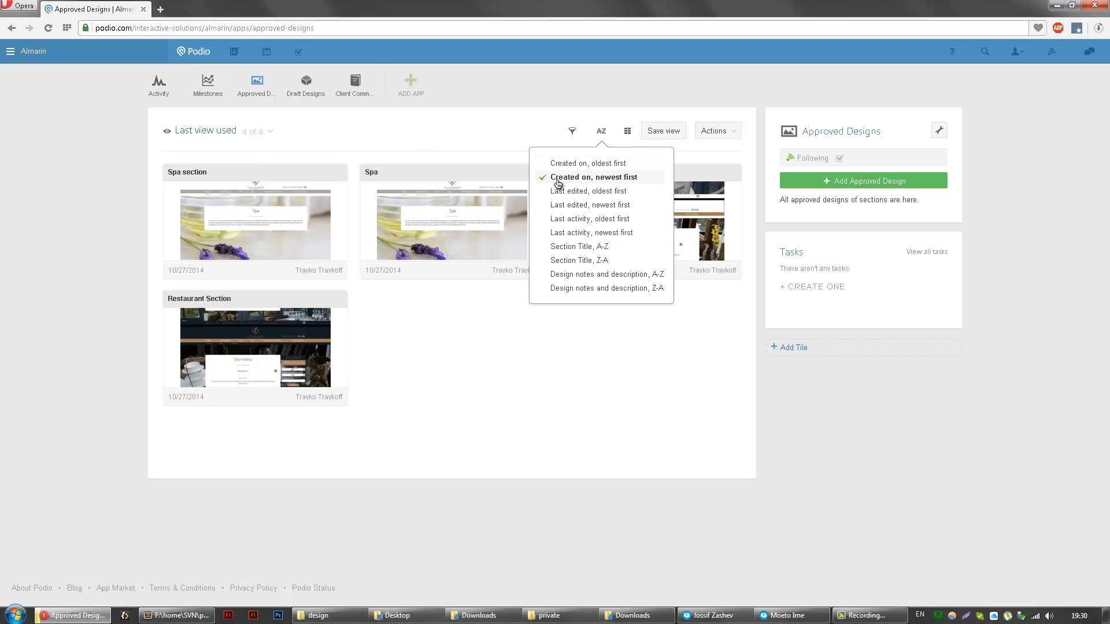
{"action": "left_click", "coordinate": [443, 112]}
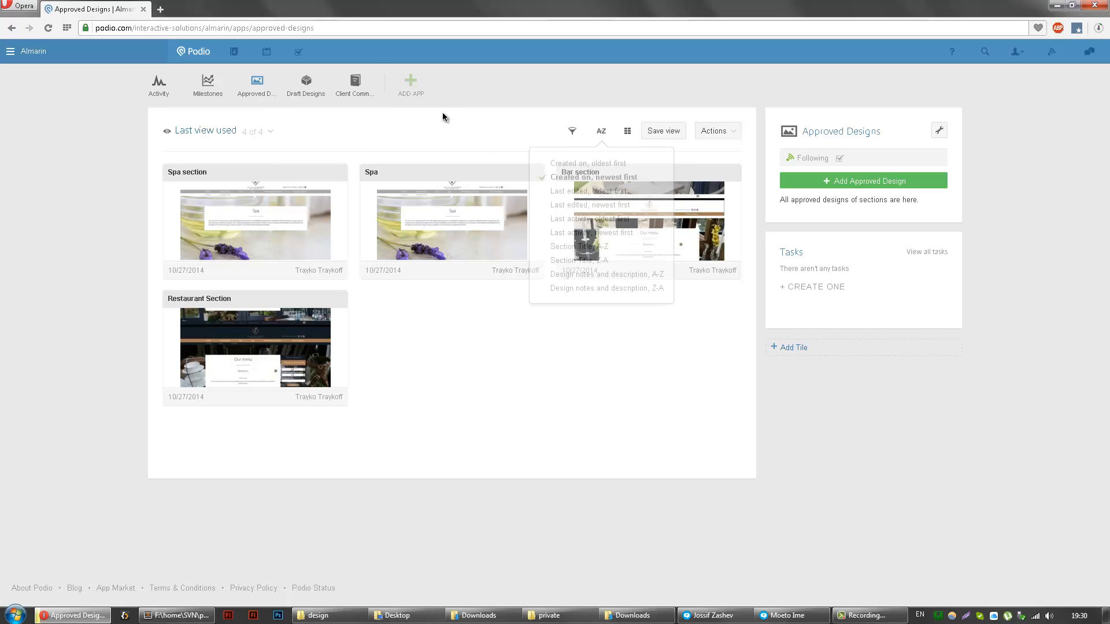
Step: Open the "Spa section" approved design and delete it
{"action": "left_click", "coordinate": [298, 200]}
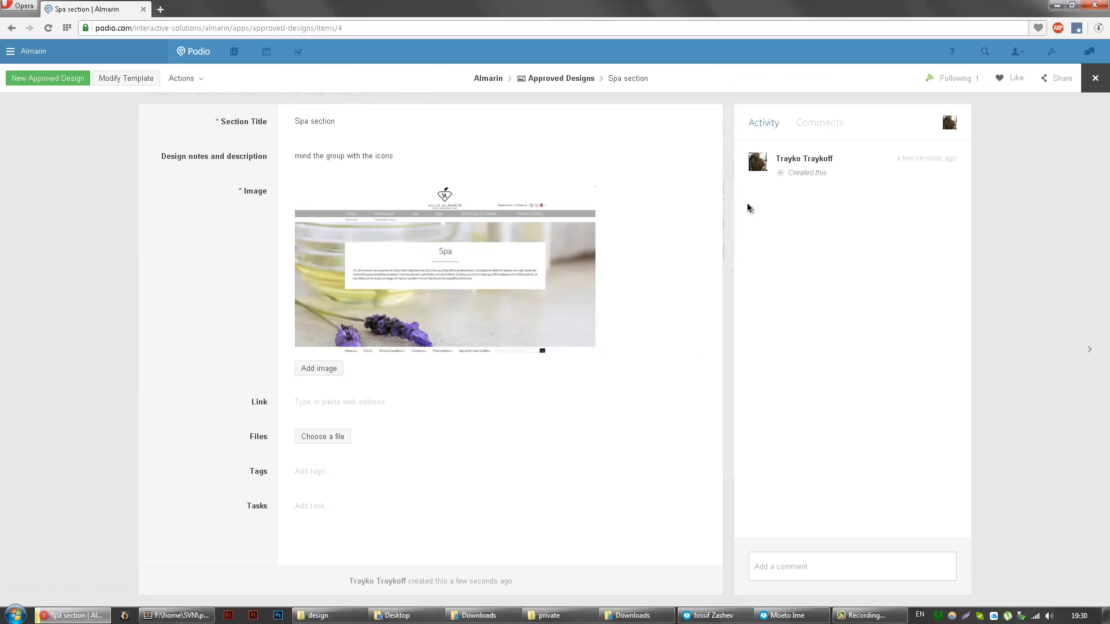
{"action": "left_click", "coordinate": [184, 79]}
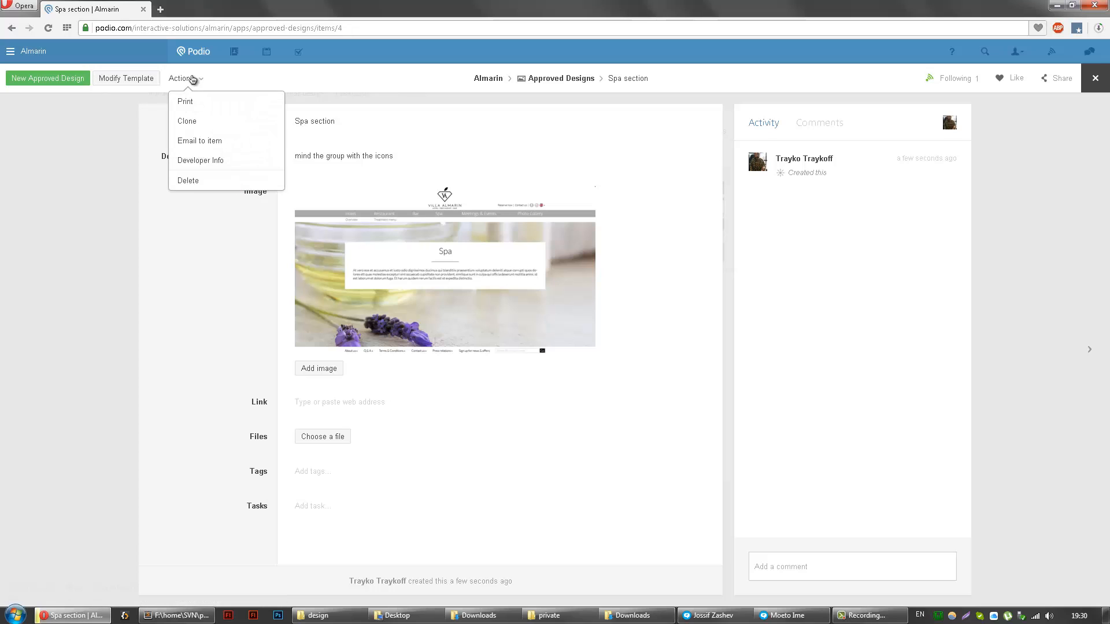
{"action": "left_click", "coordinate": [185, 182]}
{"action": "left_click", "coordinate": [422, 146]}
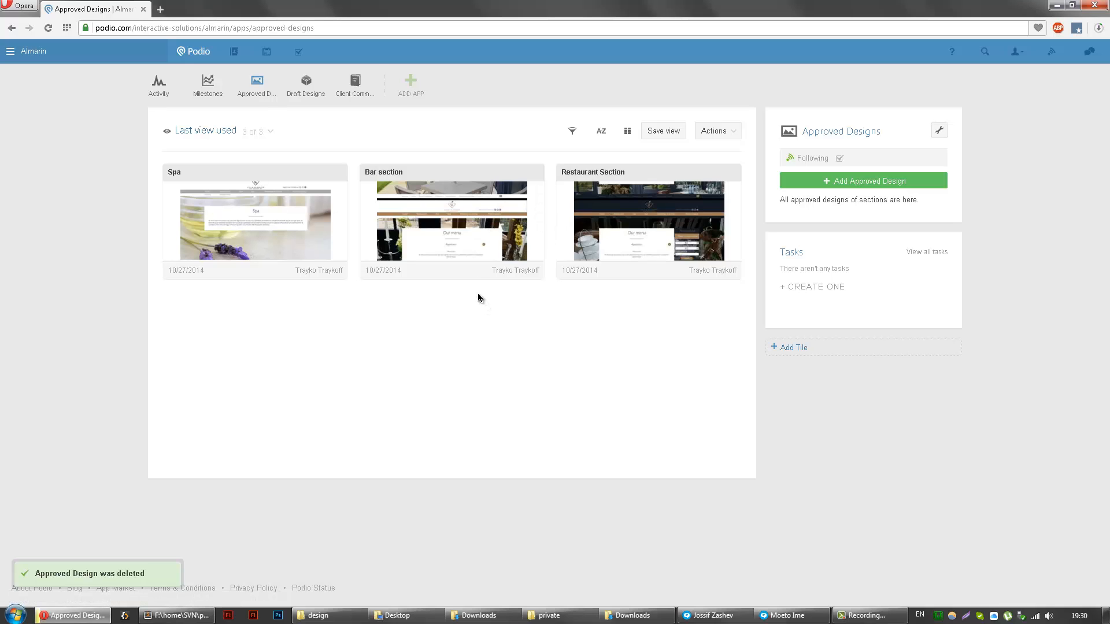
Step: Look through the images of the "Hotel Section - All pages" draft design and return to the draft designs list
{"action": "left_click", "coordinate": [298, 81]}
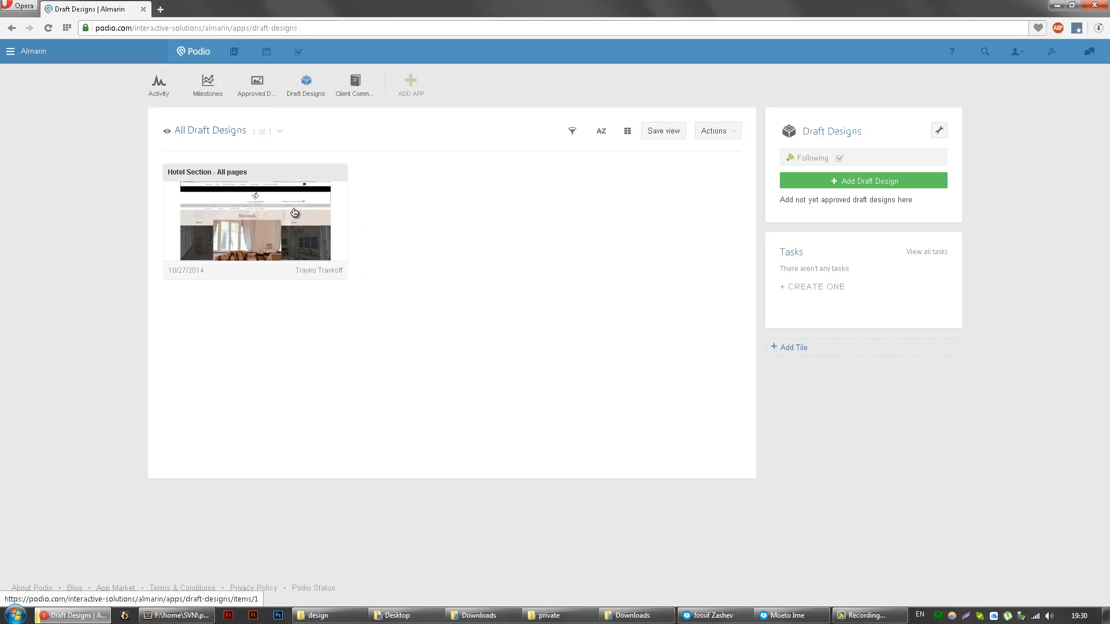
{"action": "left_click", "coordinate": [293, 208]}
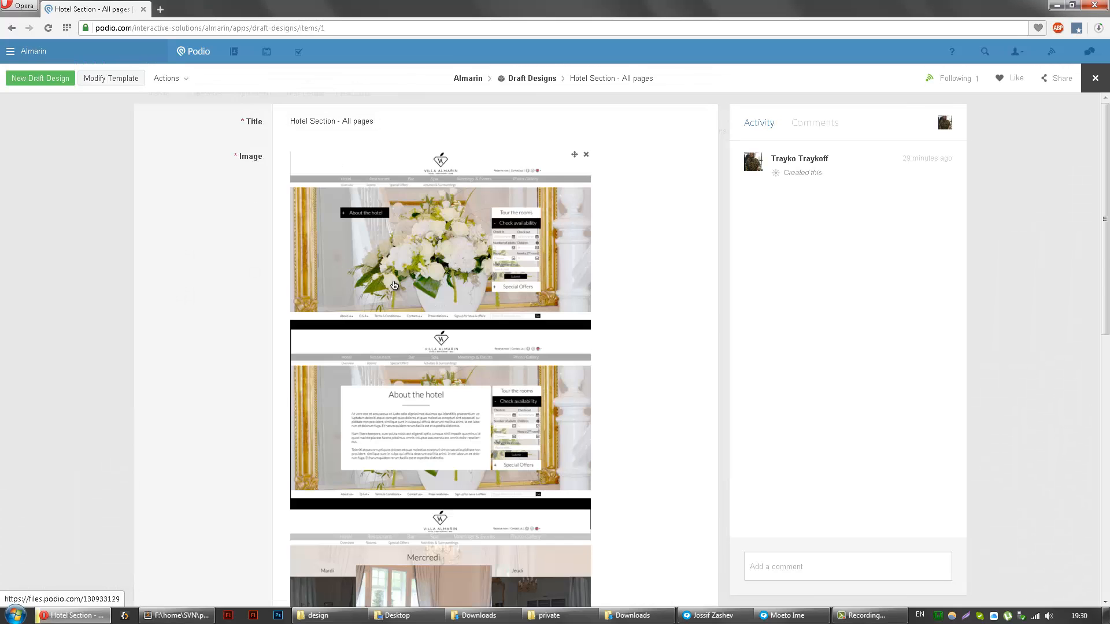
{"action": "scroll", "coordinate": [670, 347], "scroll_direction": "down", "scroll_amount": 8}
{"action": "scroll", "coordinate": [652, 118], "scroll_direction": "up", "scroll_amount": 10}
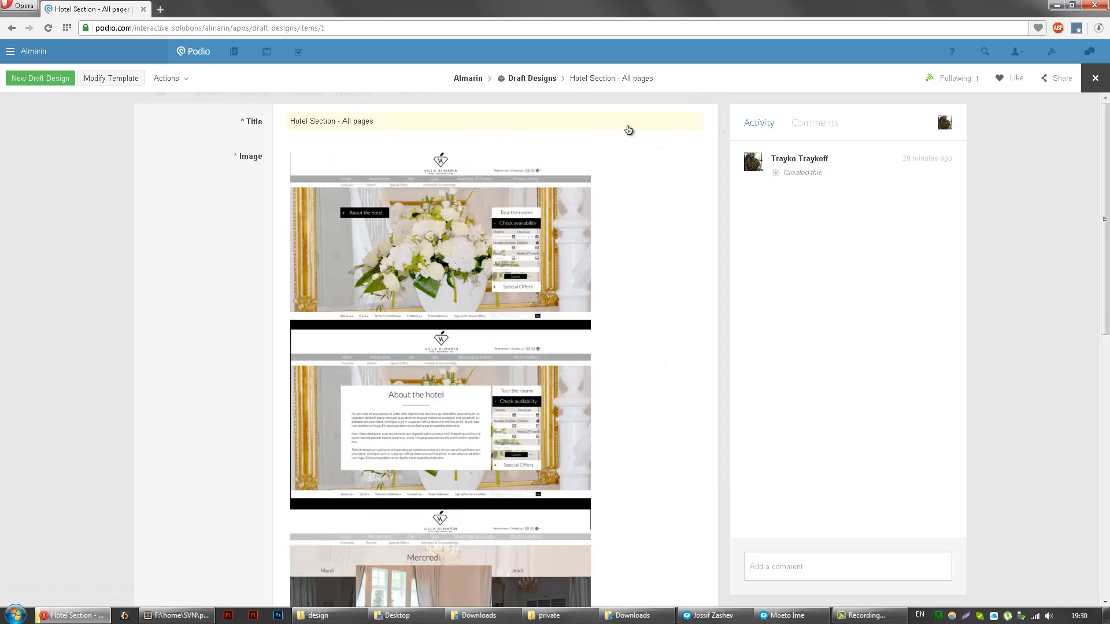
{"action": "key", "text": "alt+Left"}
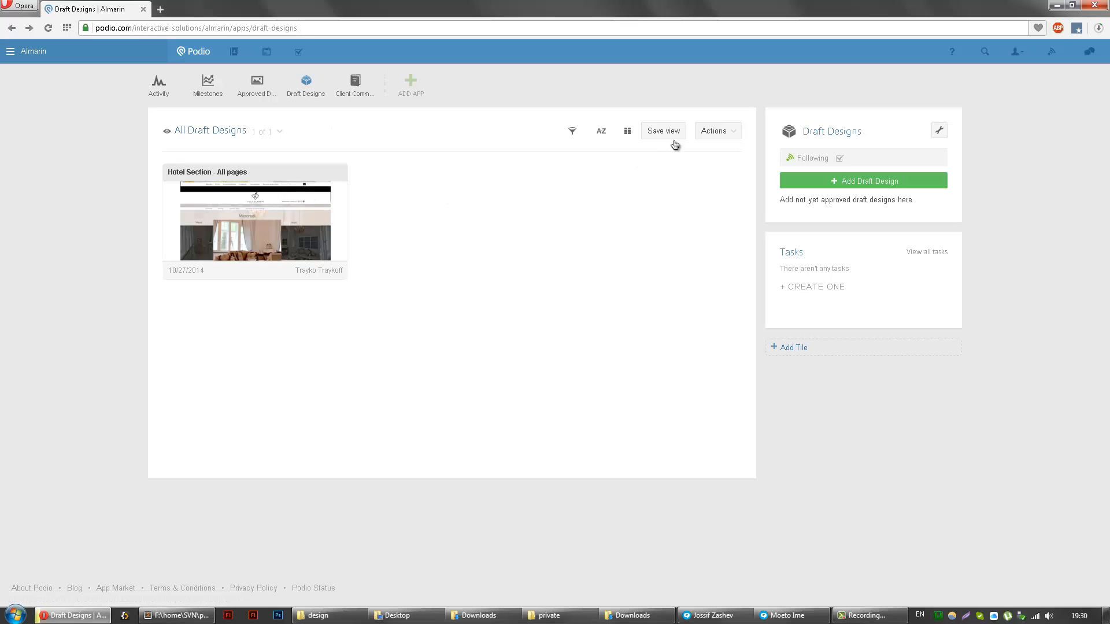
{"action": "left_click", "coordinate": [852, 176]}
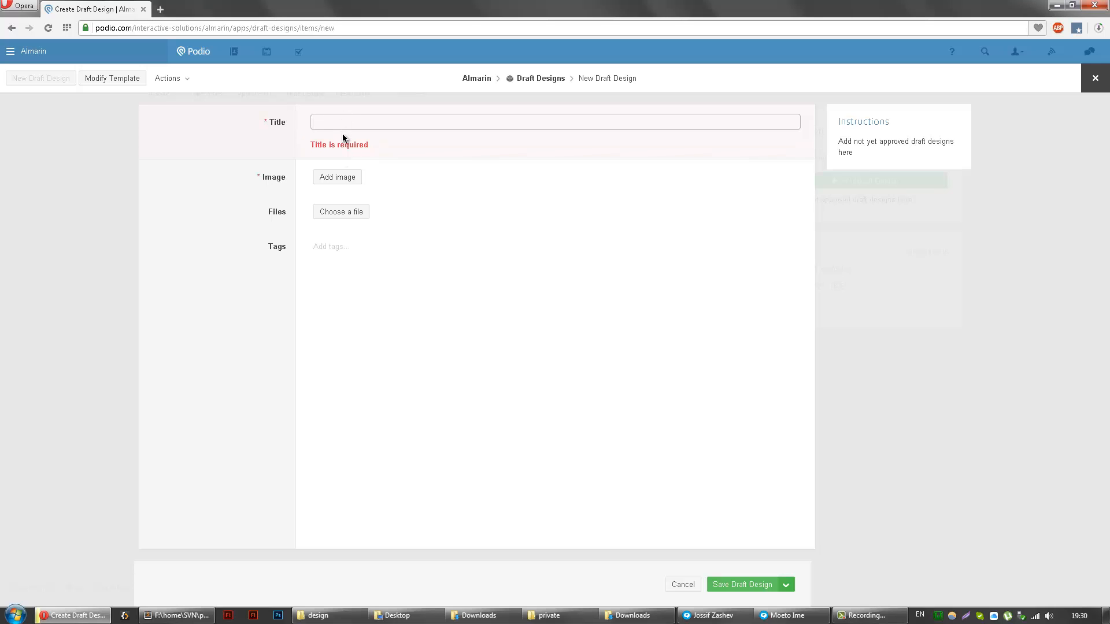
{"action": "left_click", "coordinate": [339, 157]}
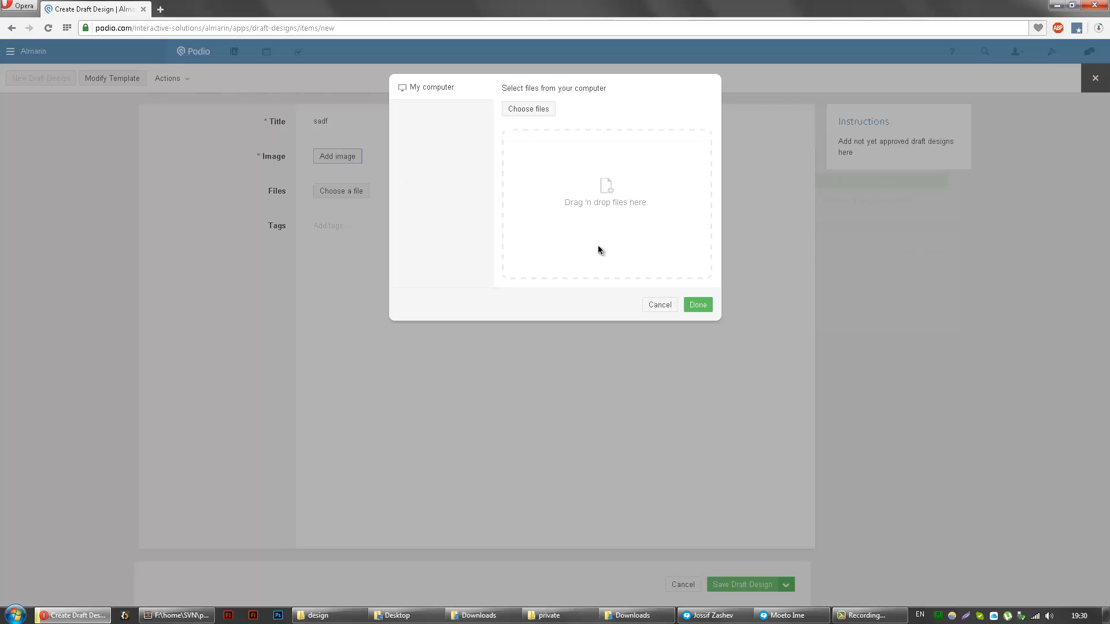
{"action": "left_click", "coordinate": [538, 112]}
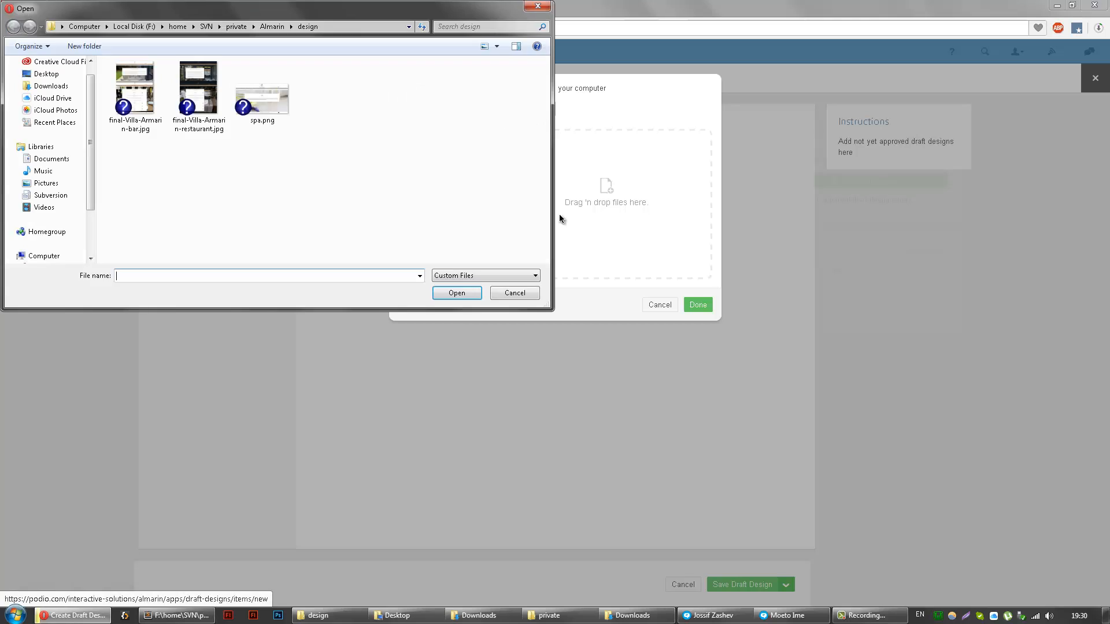
{"action": "key", "text": "Escape"}
{"action": "left_click", "coordinate": [654, 304]}
{"action": "left_click", "coordinate": [1093, 86]}
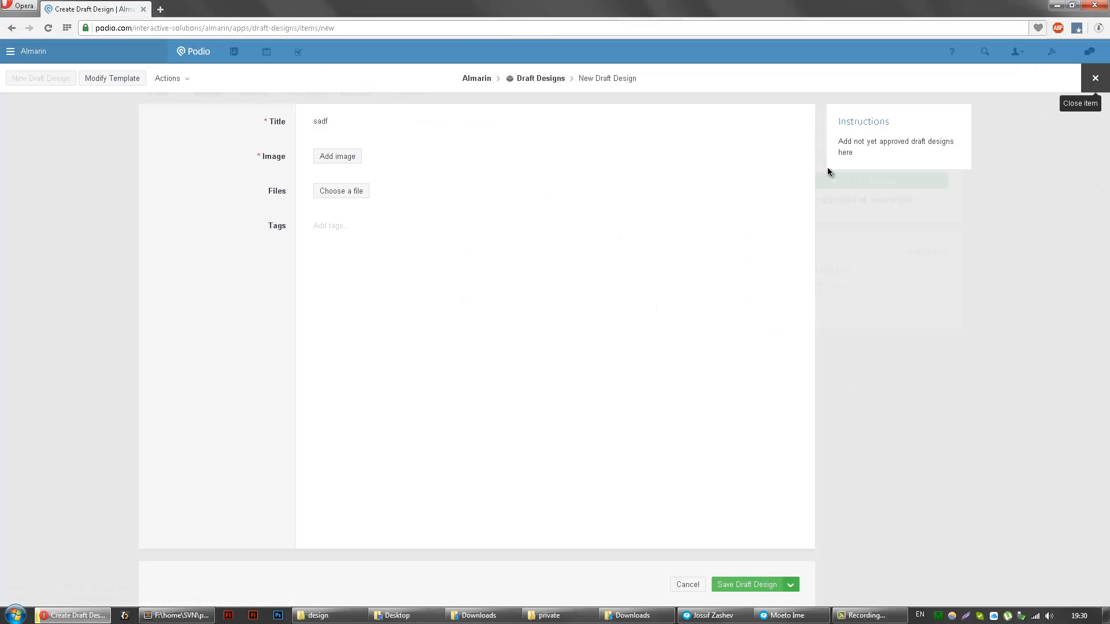
{"action": "left_click", "coordinate": [420, 147]}
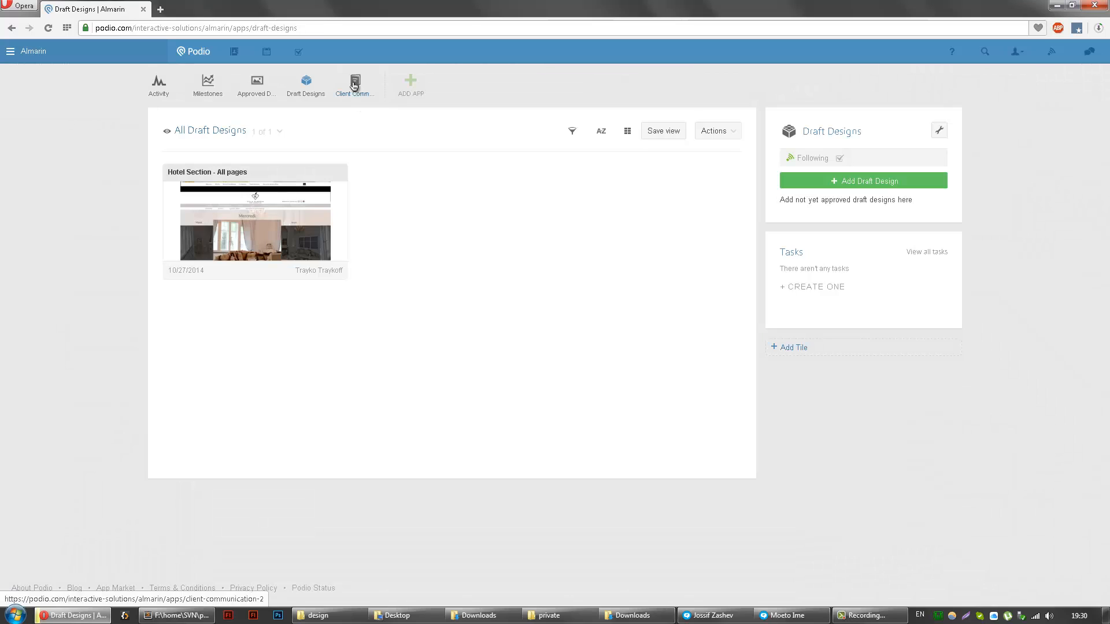
Step: Open the Client Communication app of the Almarin workspace
{"action": "left_click", "coordinate": [355, 81]}
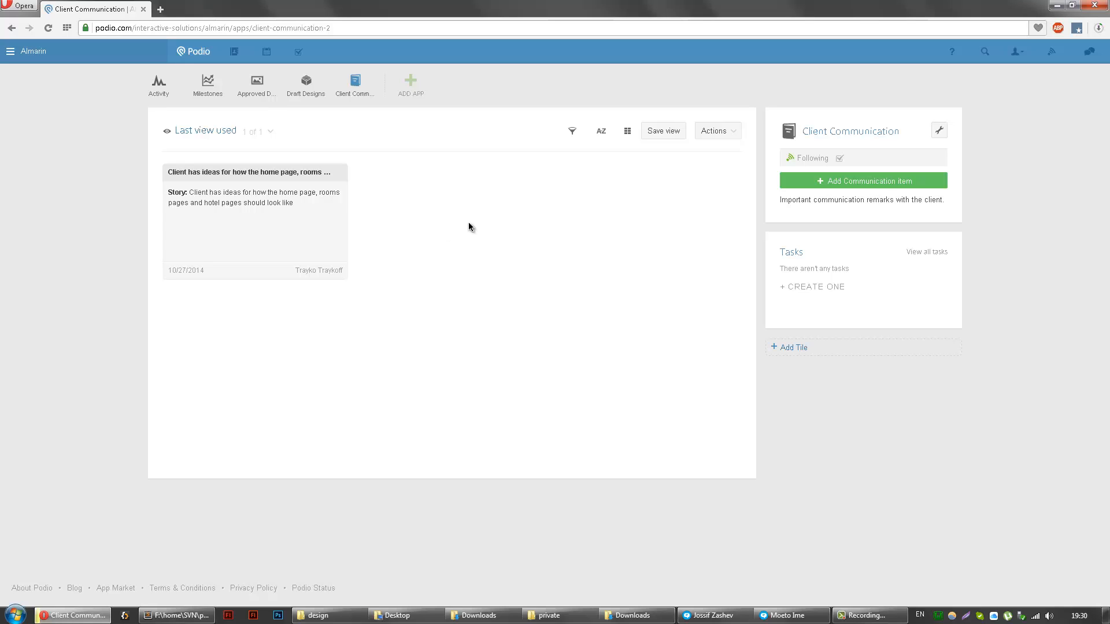
Step: Create a communication item with the story "Spa design is approved by client", save it and return to the item list
{"action": "left_click", "coordinate": [883, 184]}
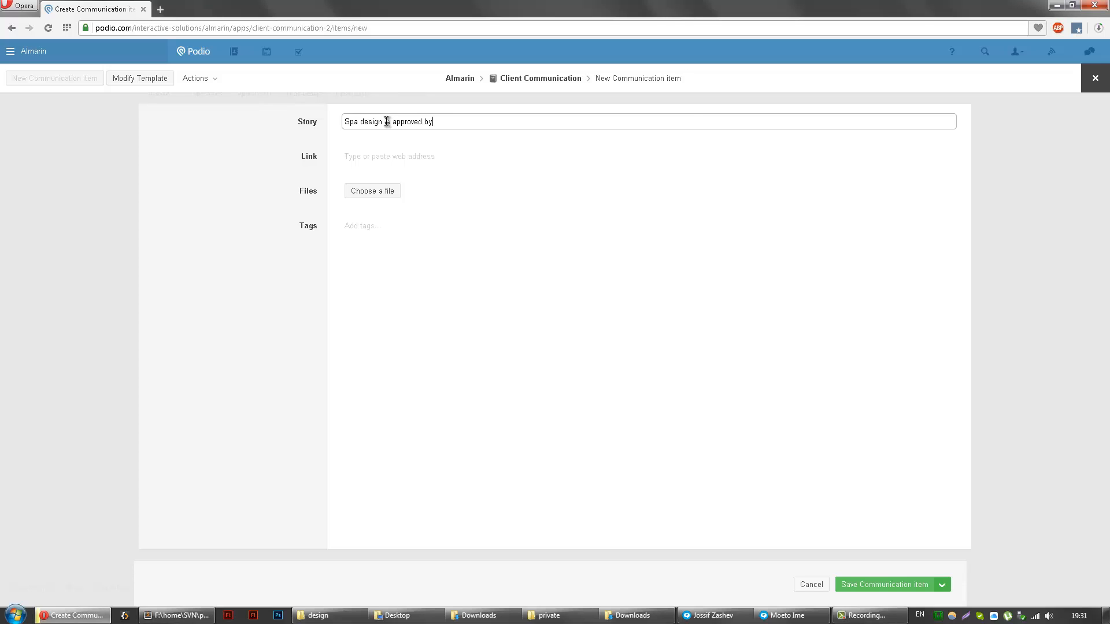
{"action": "left_click", "coordinate": [379, 157]}
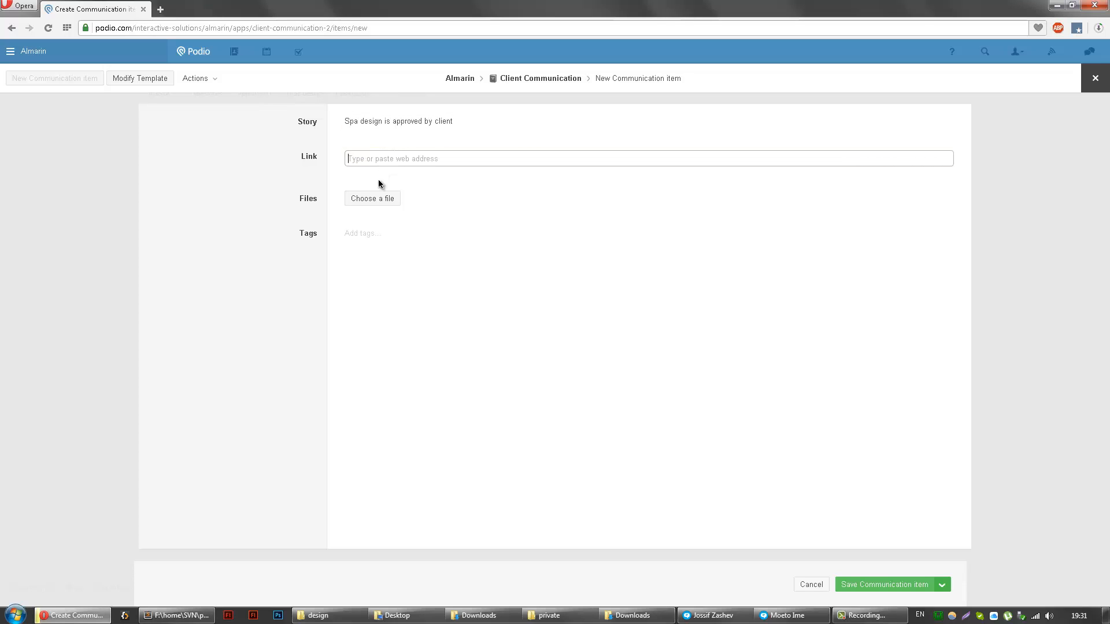
{"action": "left_click", "coordinate": [353, 184]}
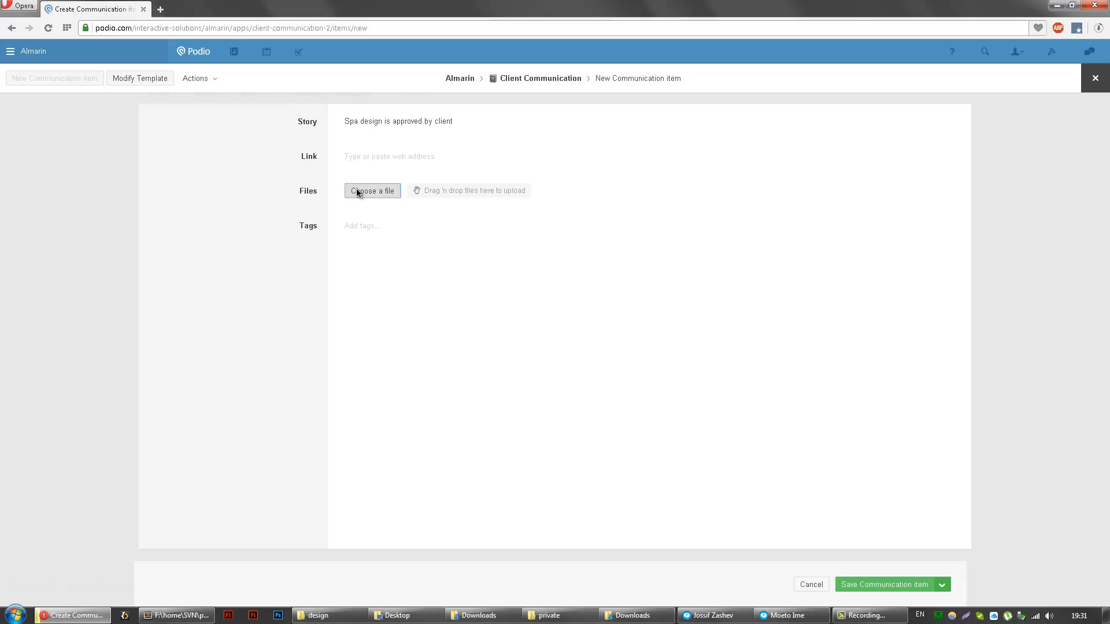
{"action": "left_click", "coordinate": [357, 190]}
{"action": "key", "text": "Escape"}
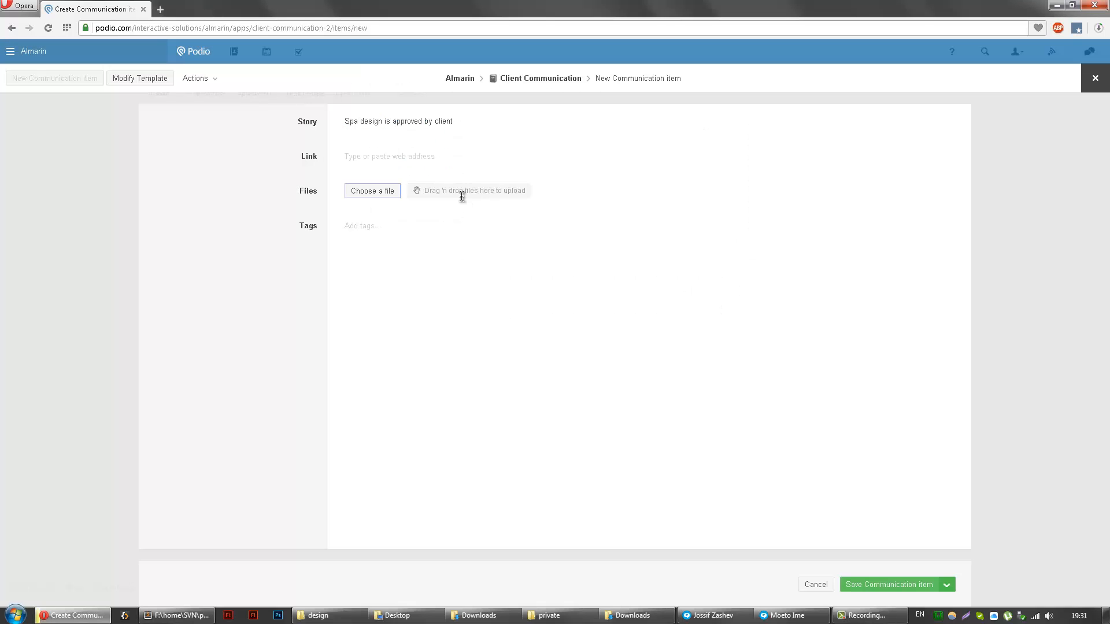
{"action": "left_click", "coordinate": [374, 193]}
{"action": "key", "text": "Escape"}
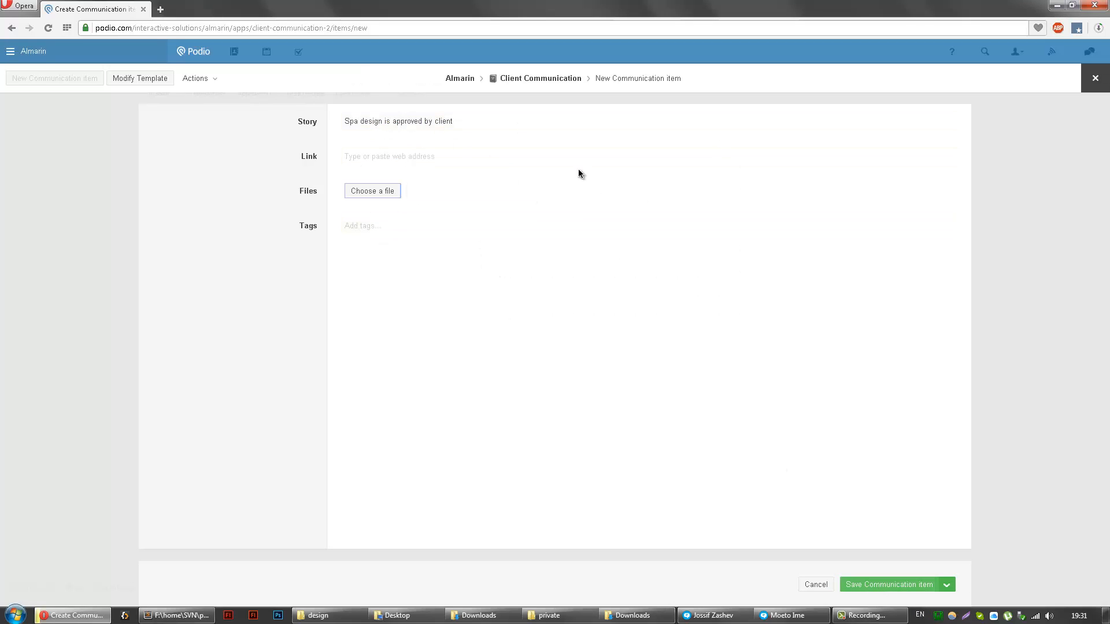
{"action": "left_click", "coordinate": [469, 119]}
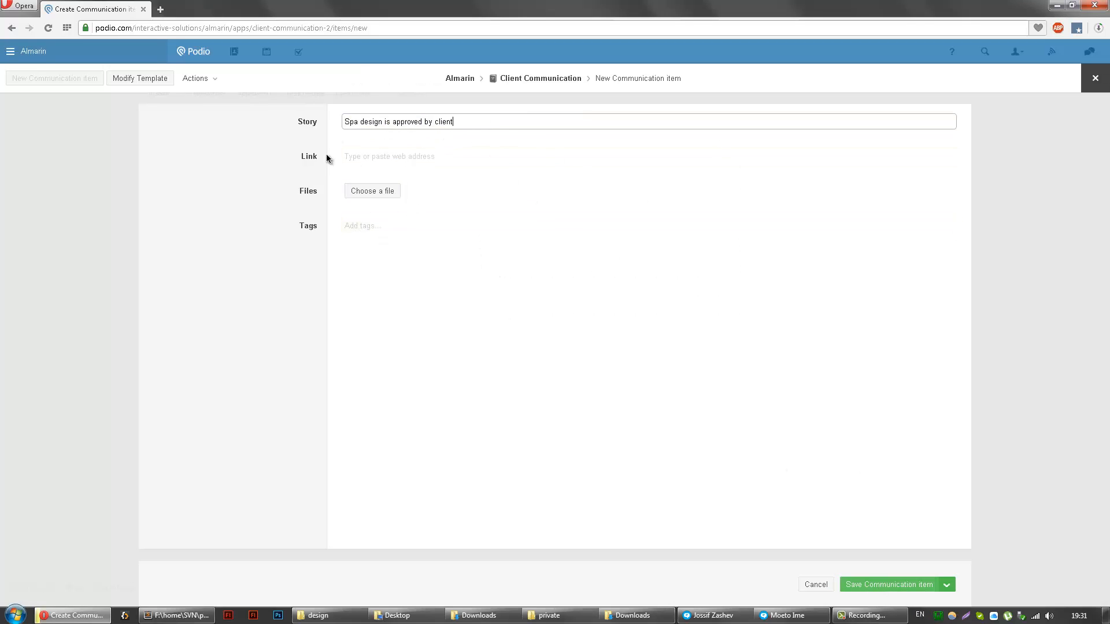
{"action": "left_click", "coordinate": [871, 585]}
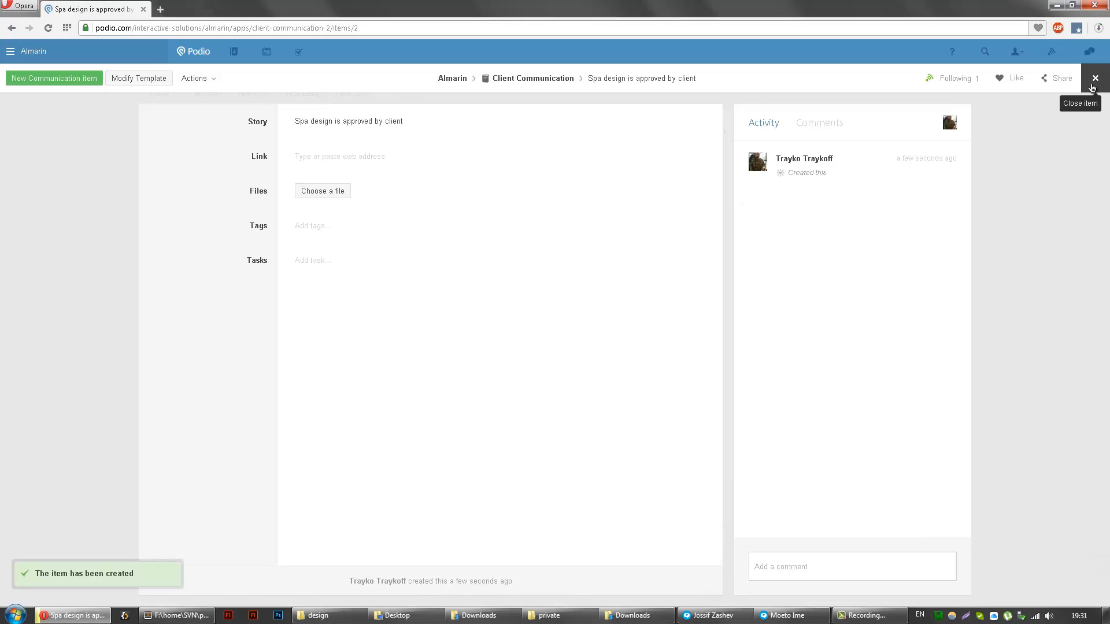
{"action": "left_click", "coordinate": [1093, 85]}
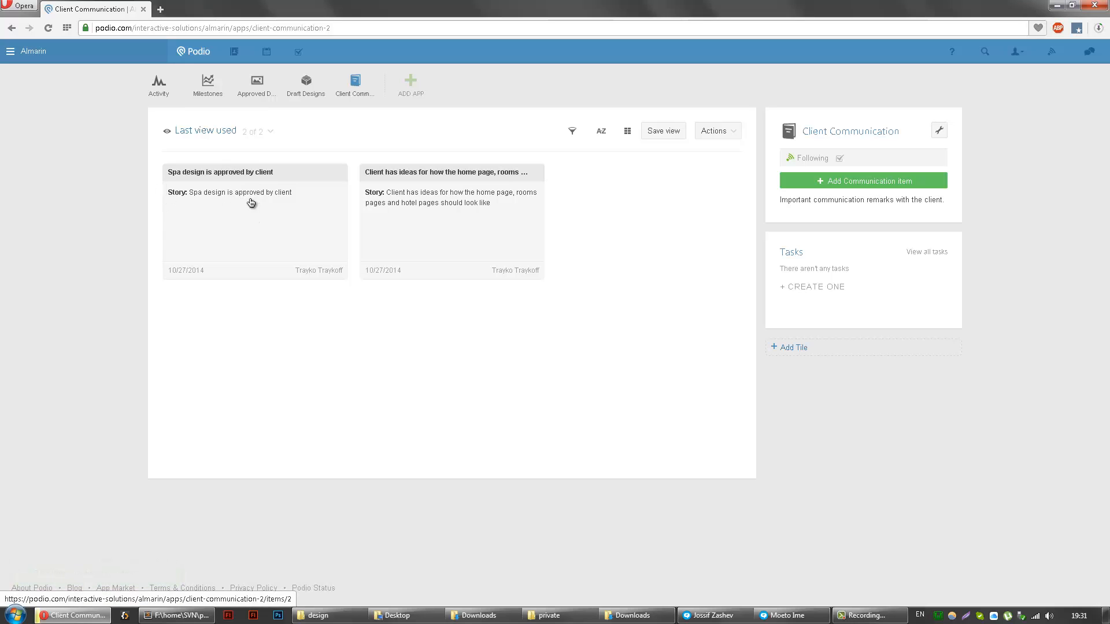
Step: View the "Spa design is approved by client" item, check the approved designs list and return to Client Communication
{"action": "left_click", "coordinate": [235, 210]}
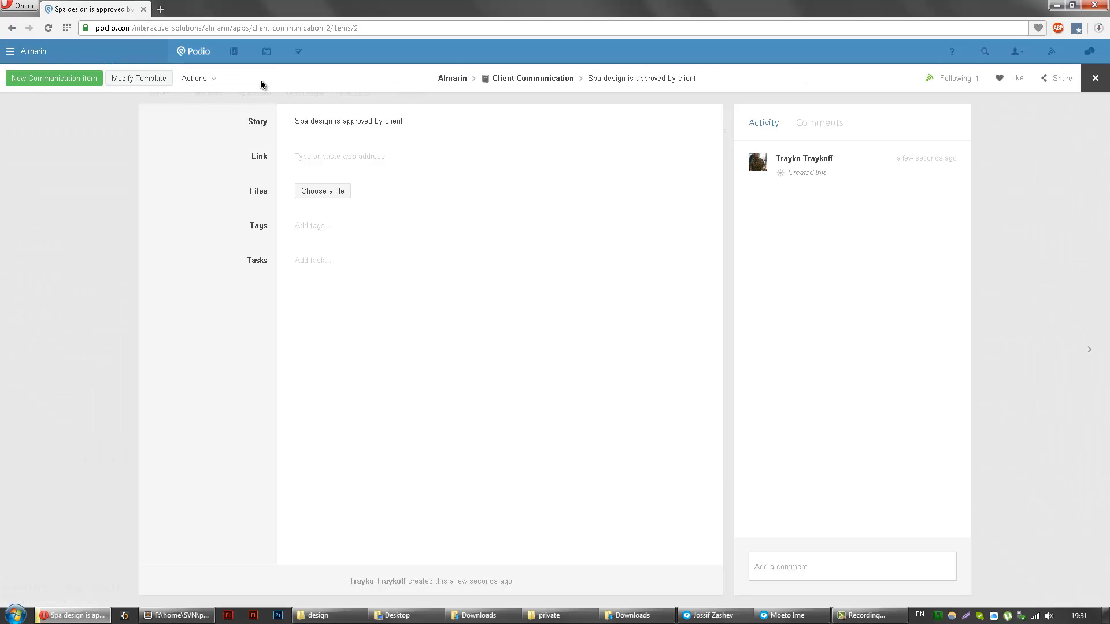
{"action": "left_click", "coordinate": [1095, 78]}
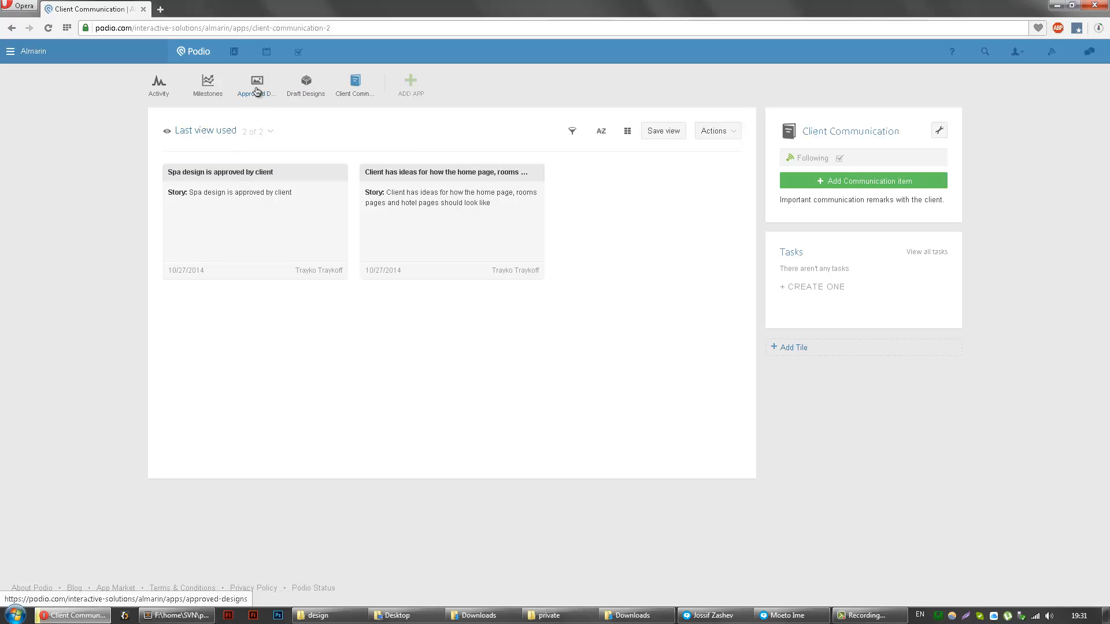
{"action": "left_click", "coordinate": [257, 90]}
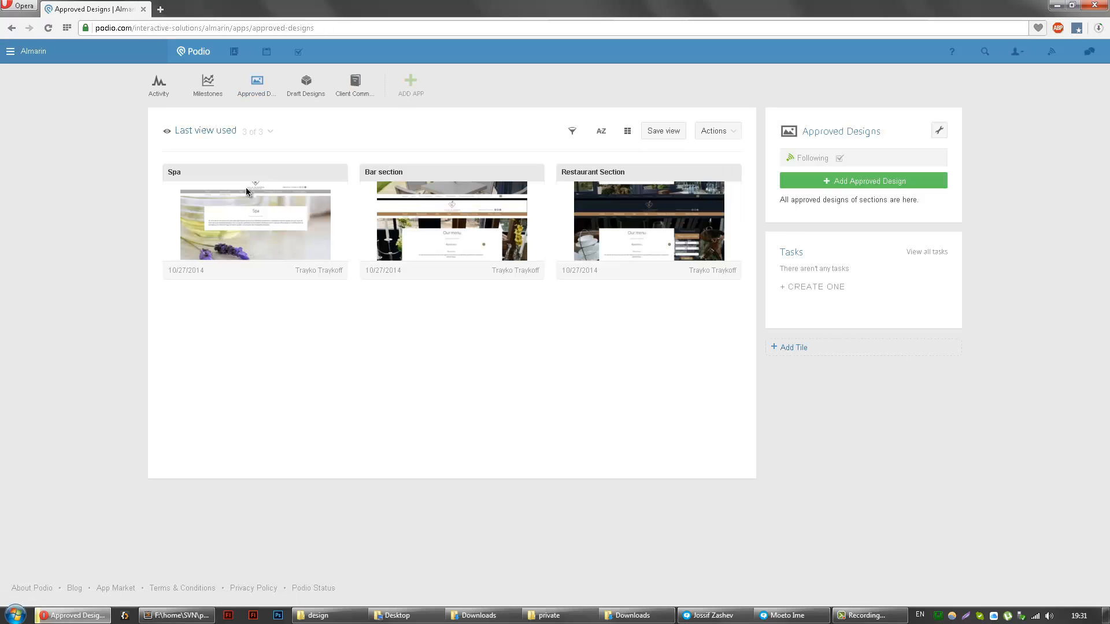
{"action": "left_click", "coordinate": [353, 87]}
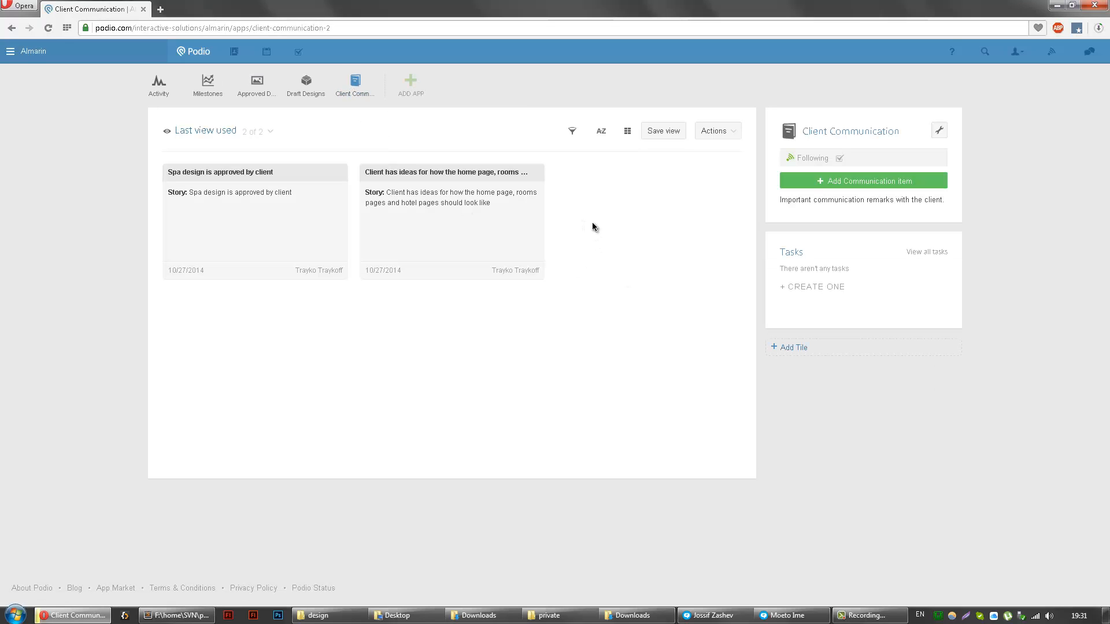
Step: Review the Almarin workspace's activity stream, including the entry for the new Spa communication item
{"action": "left_click", "coordinate": [162, 86]}
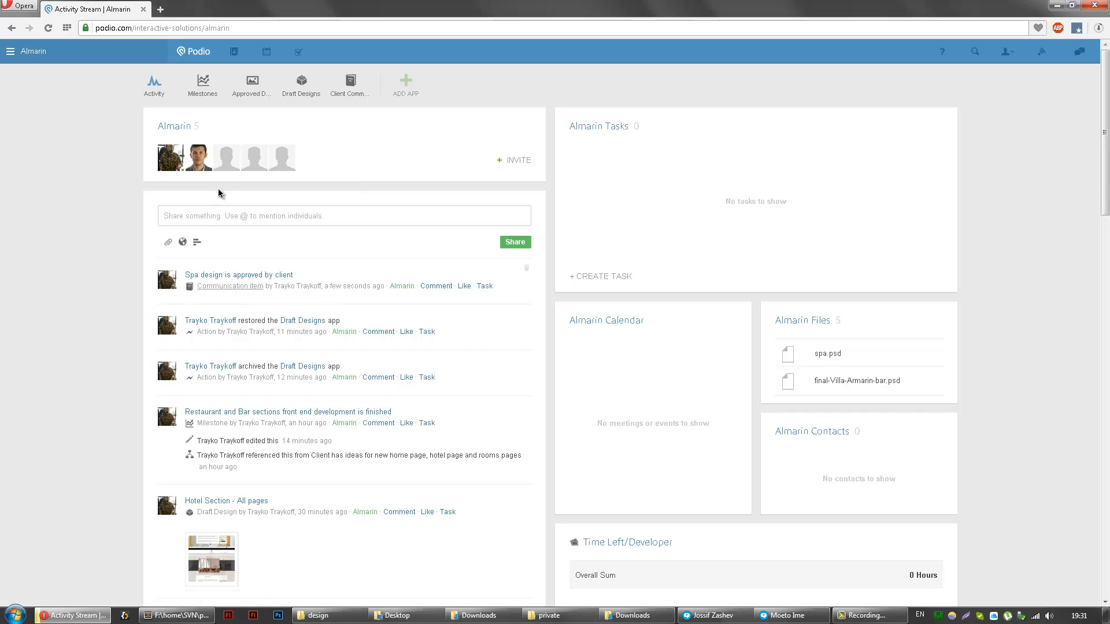
{"action": "scroll", "coordinate": [230, 425], "scroll_direction": "down", "scroll_amount": 3}
{"action": "scroll", "coordinate": [227, 418], "scroll_direction": "down", "scroll_amount": 1}
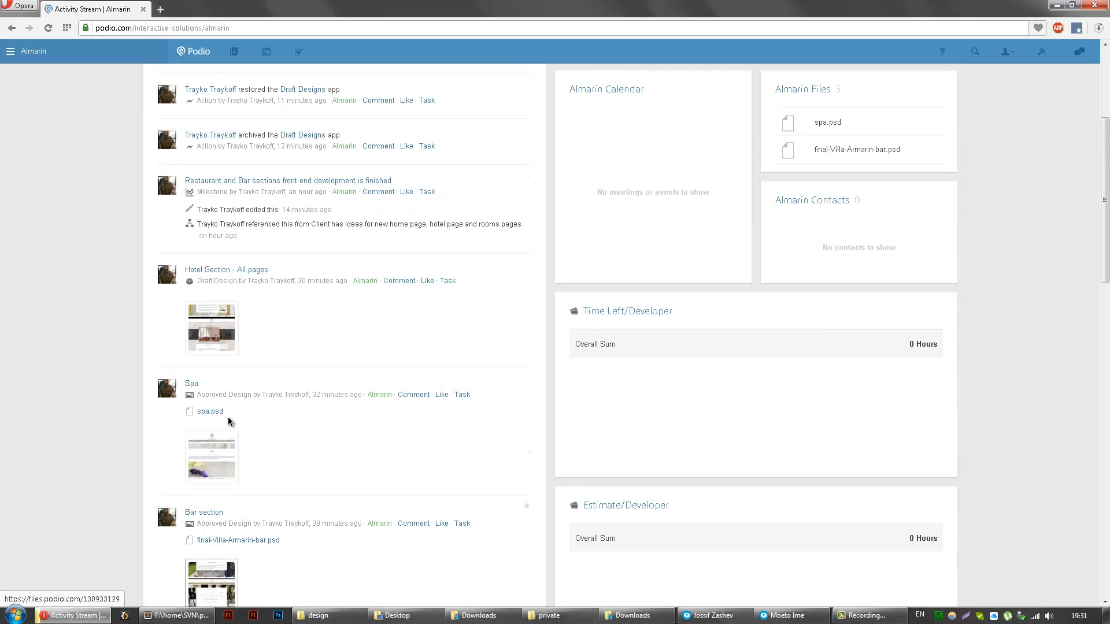
{"action": "scroll", "coordinate": [231, 320], "scroll_direction": "up", "scroll_amount": 3}
{"action": "scroll", "coordinate": [231, 320], "scroll_direction": "up", "scroll_amount": 1}
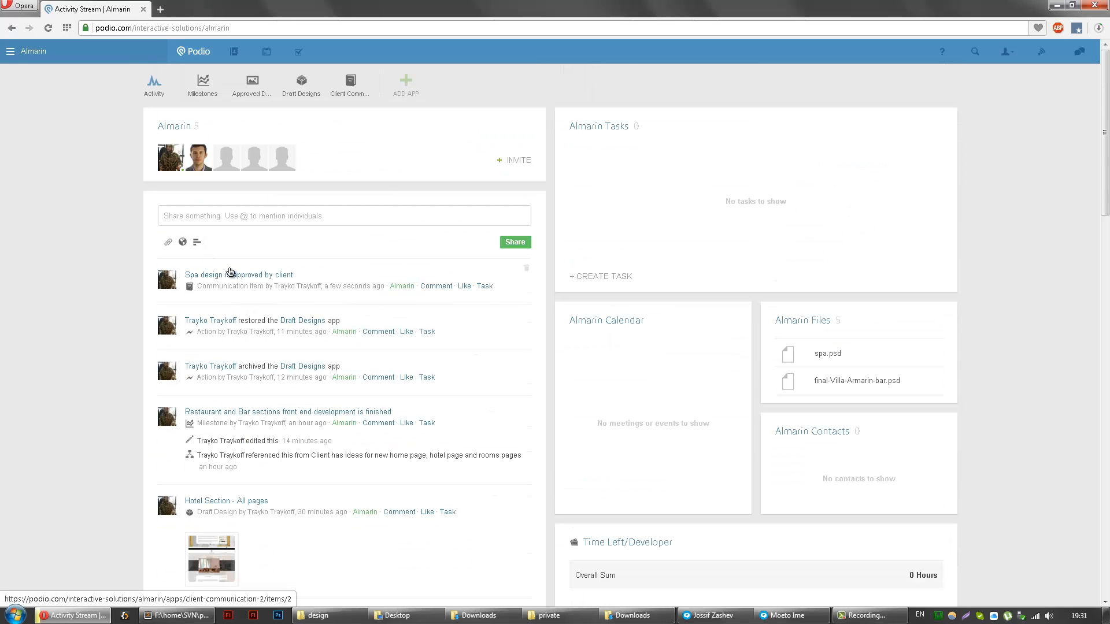
{"action": "left_click_drag", "start_coordinate": [331, 276], "coordinate": [186, 278]}
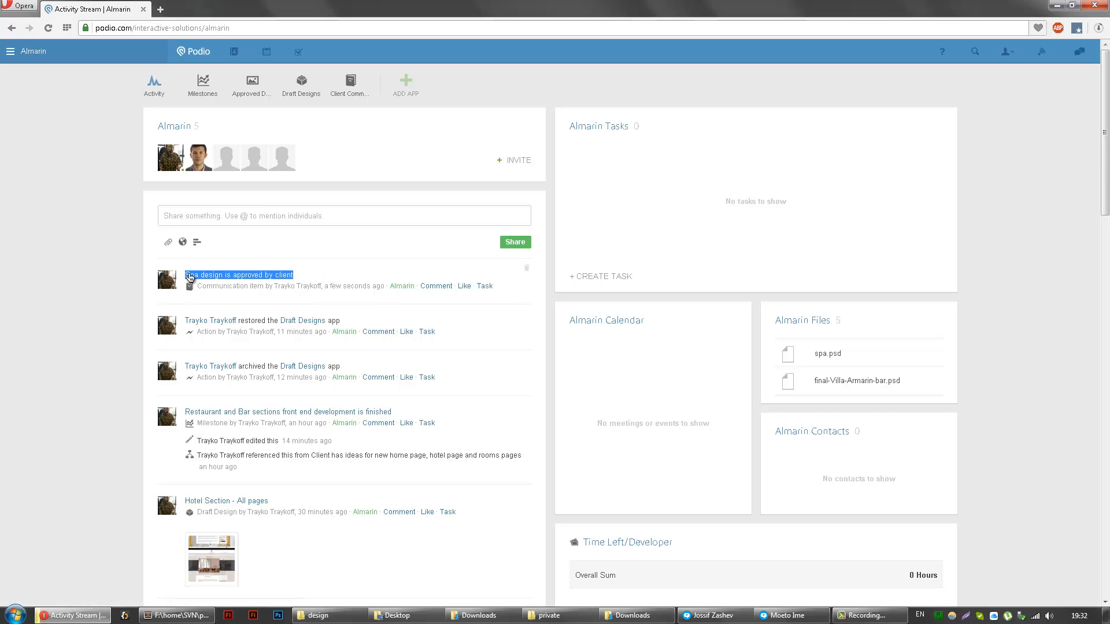
{"action": "left_click", "coordinate": [70, 251]}
{"action": "scroll", "coordinate": [189, 271], "scroll_direction": "down", "scroll_amount": 2}
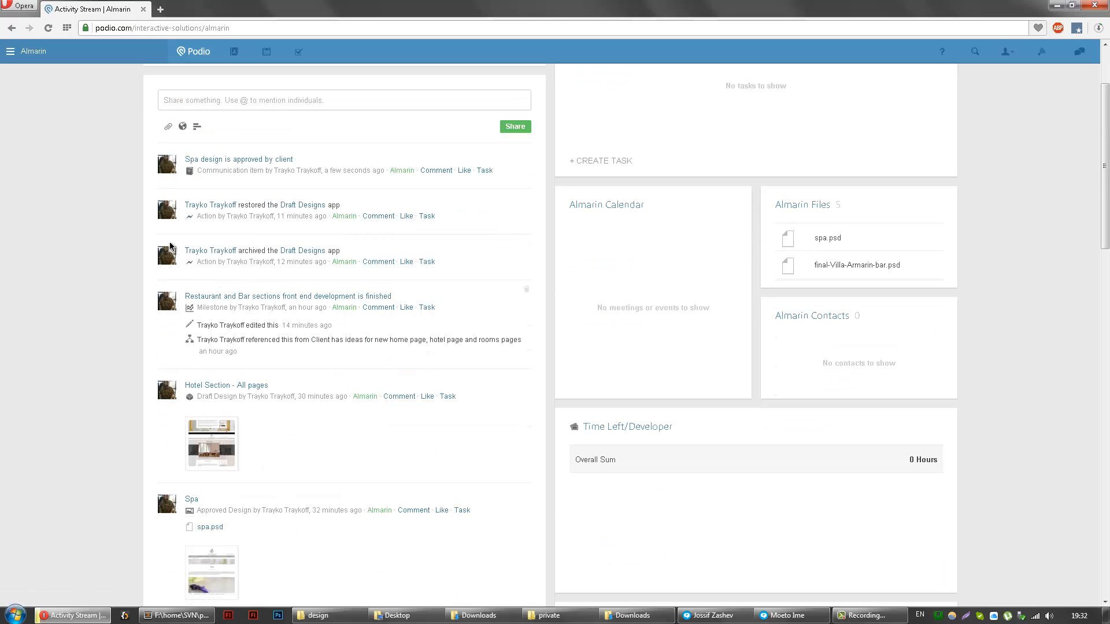
{"action": "scroll", "coordinate": [175, 244], "scroll_direction": "up", "scroll_amount": 2}
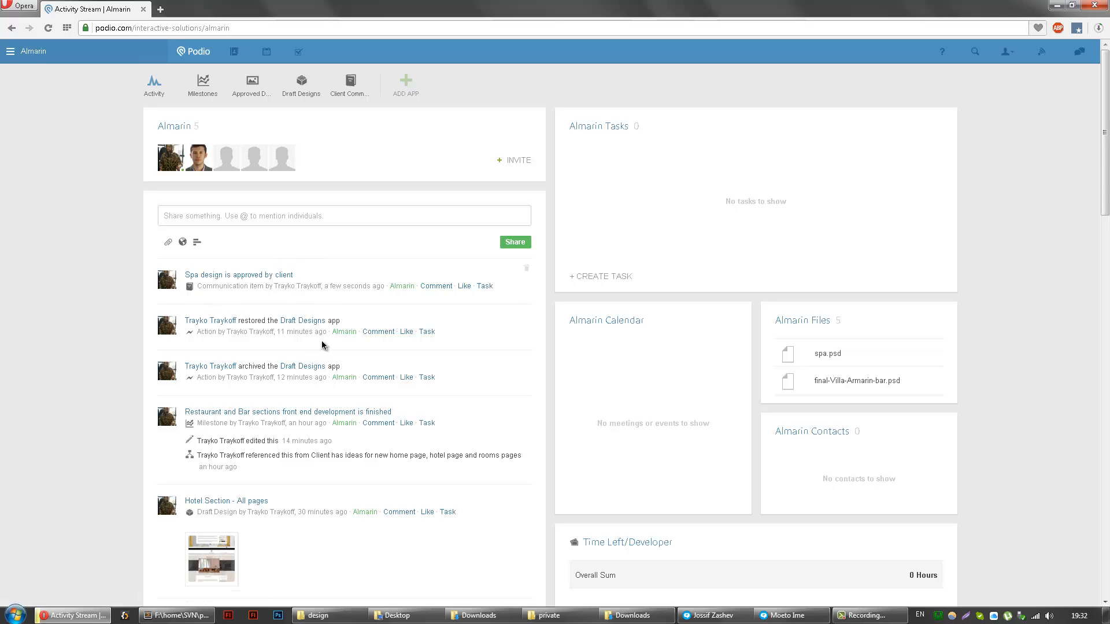
{"action": "scroll", "coordinate": [322, 345], "scroll_direction": "down", "scroll_amount": 3}
{"action": "scroll", "coordinate": [329, 353], "scroll_direction": "up", "scroll_amount": 3}
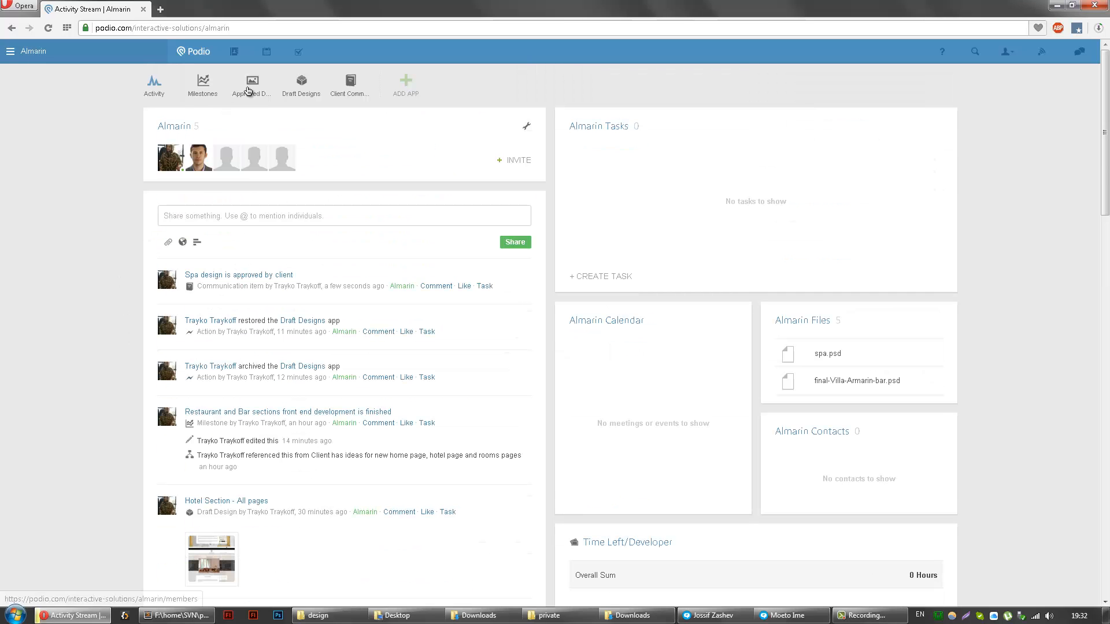
{"action": "left_click", "coordinate": [335, 86]}
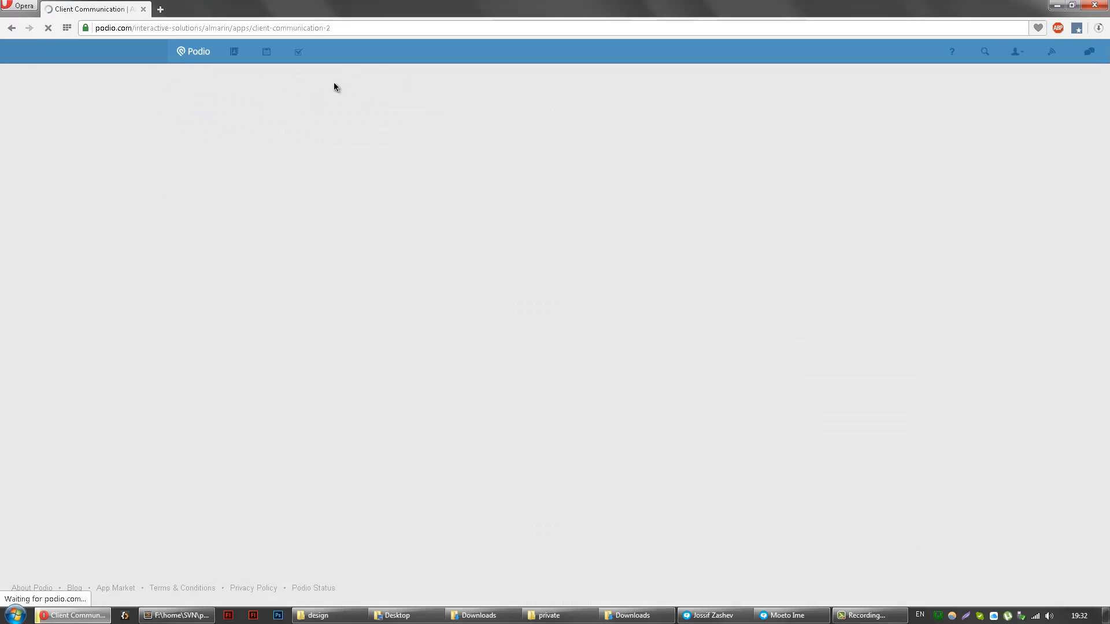
{"action": "key", "text": "alt+Left"}
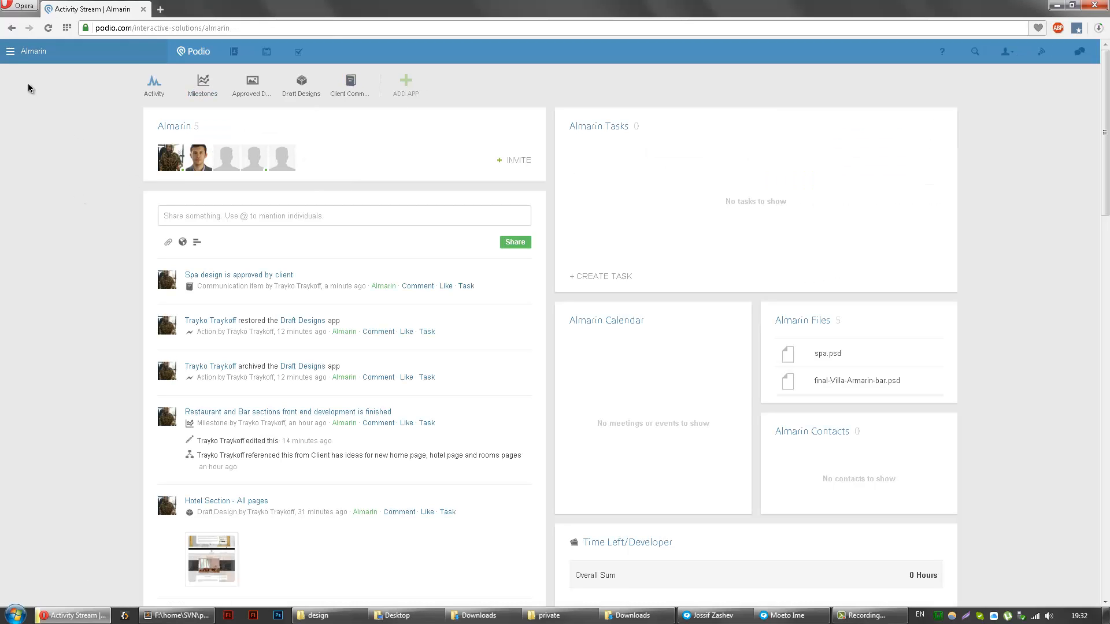
Step: Browse the workspace list, reopen the Almarin workspace and switch to the Triveo workspace
{"action": "left_click", "coordinate": [9, 51]}
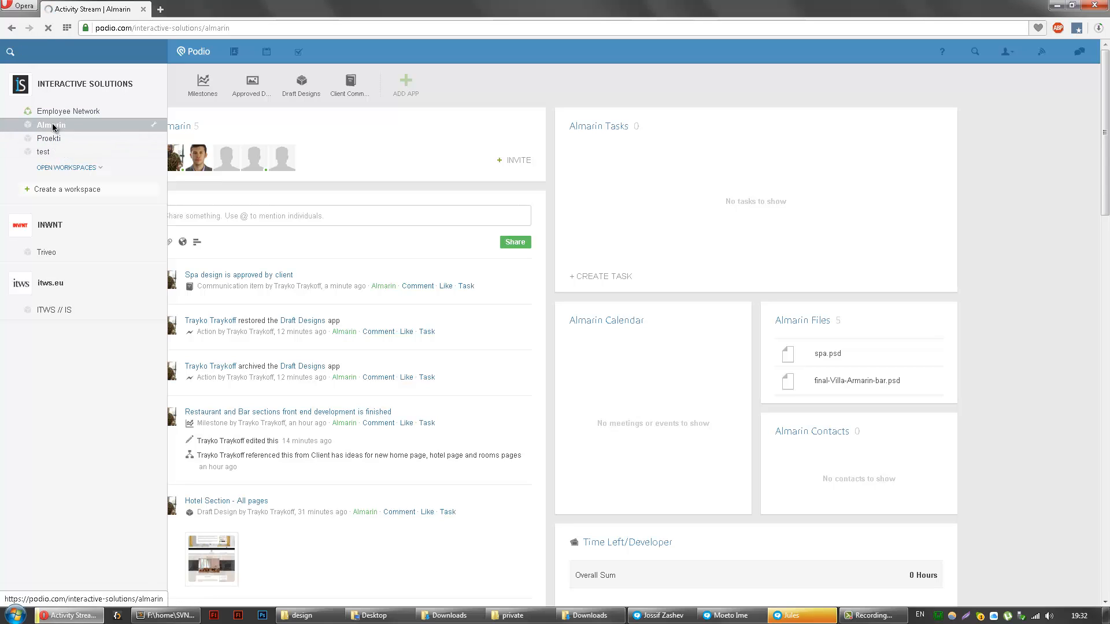
{"action": "left_click", "coordinate": [52, 124]}
{"action": "left_click", "coordinate": [8, 51]}
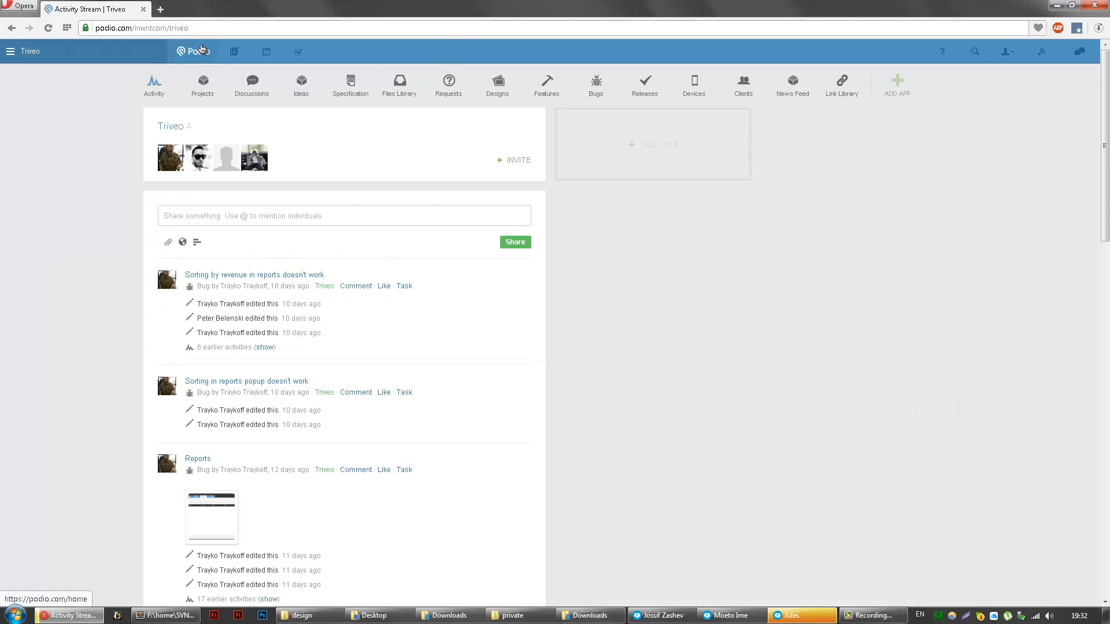
Step: Look through the home activity stream covering all workspaces, loading more of the older activity
{"action": "left_click", "coordinate": [201, 48]}
{"action": "scroll", "coordinate": [265, 255], "scroll_direction": "down", "scroll_amount": 10}
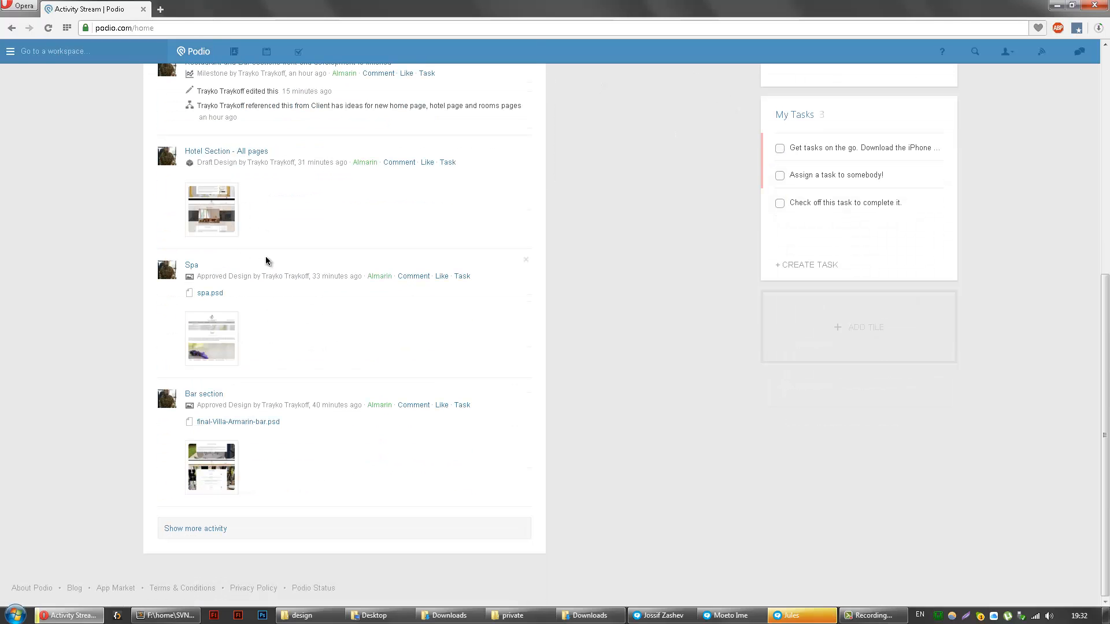
{"action": "left_click", "coordinate": [203, 527]}
{"action": "scroll", "coordinate": [106, 371], "scroll_direction": "down", "scroll_amount": 10}
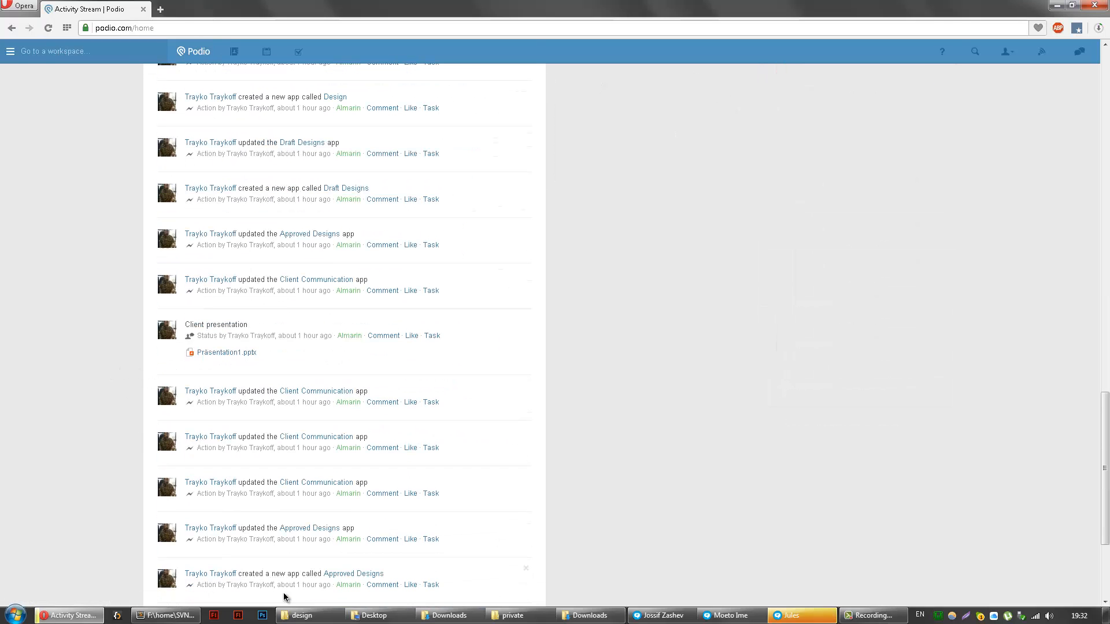
{"action": "scroll", "coordinate": [210, 543], "scroll_direction": "down", "scroll_amount": 3}
{"action": "left_click", "coordinate": [211, 529]}
{"action": "scroll", "coordinate": [115, 462], "scroll_direction": "down", "scroll_amount": 10}
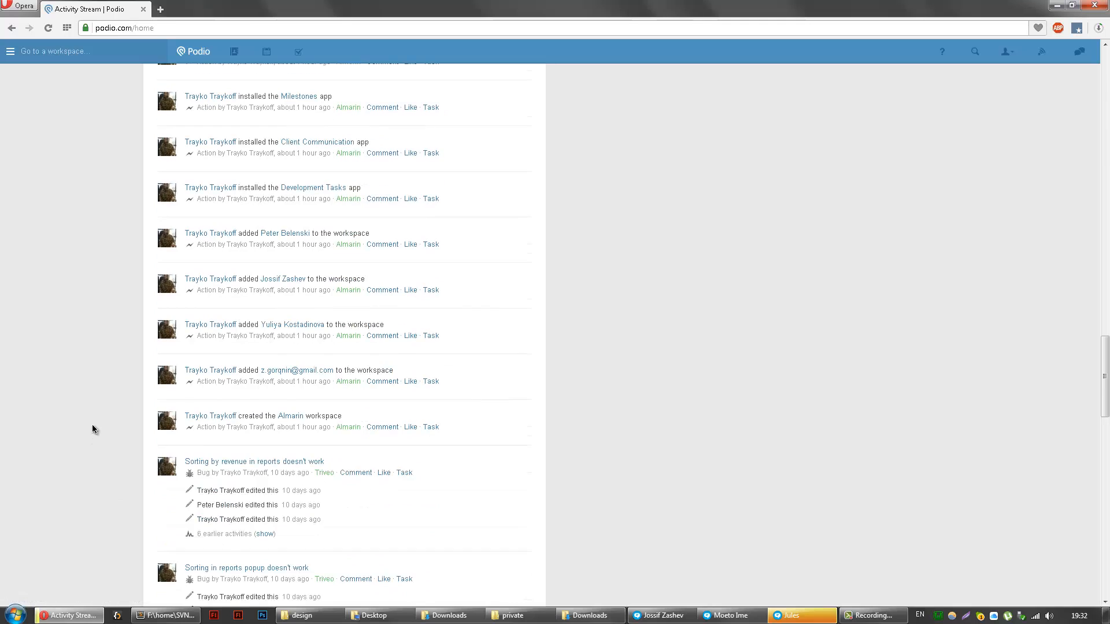
{"action": "scroll", "coordinate": [260, 272], "scroll_direction": "down", "scroll_amount": 8}
{"action": "scroll", "coordinate": [99, 237], "scroll_direction": "up", "scroll_amount": 5}
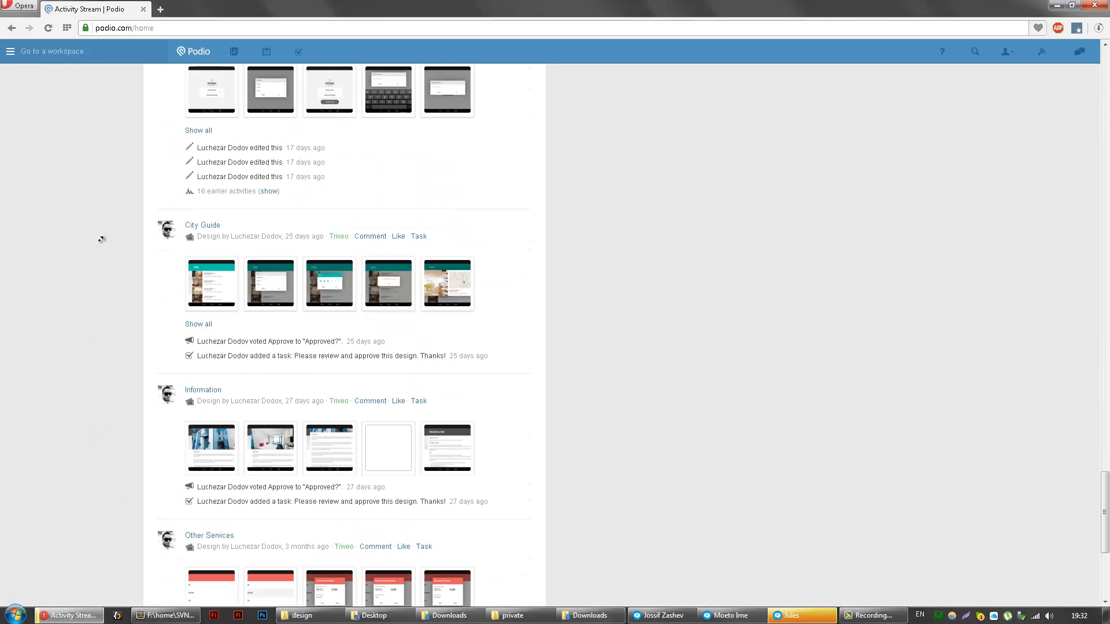
{"action": "scroll", "coordinate": [85, 200], "scroll_direction": "up", "scroll_amount": 20}
Step: Return to the Almarin workspace's approved designs and switch the list layout to Table and back to Badge
{"action": "left_click", "coordinate": [10, 51]}
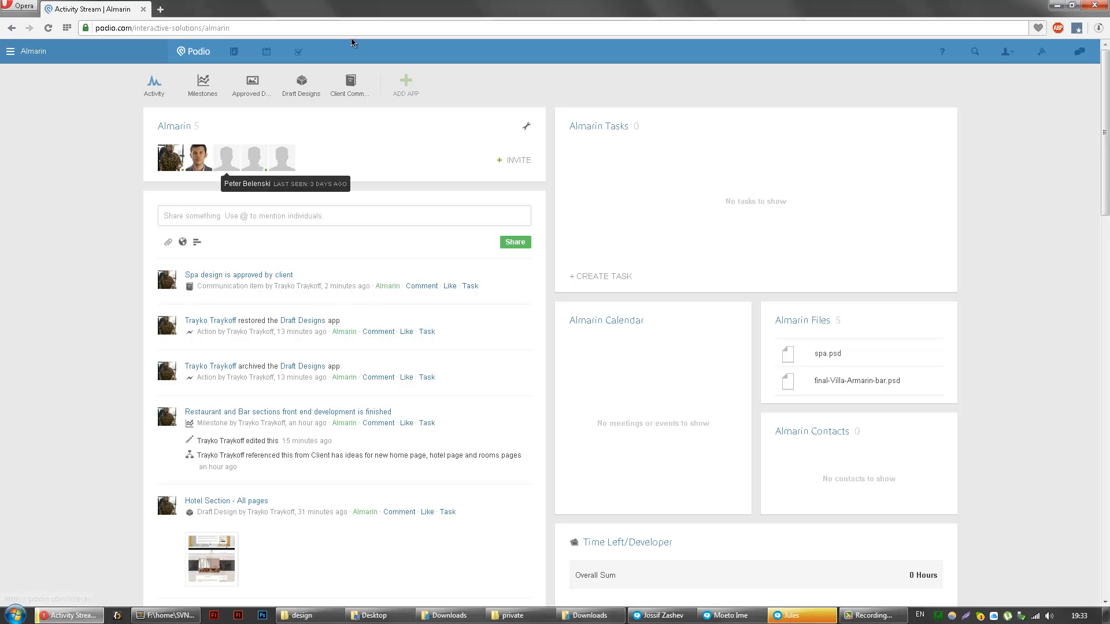
{"action": "left_click", "coordinate": [261, 91]}
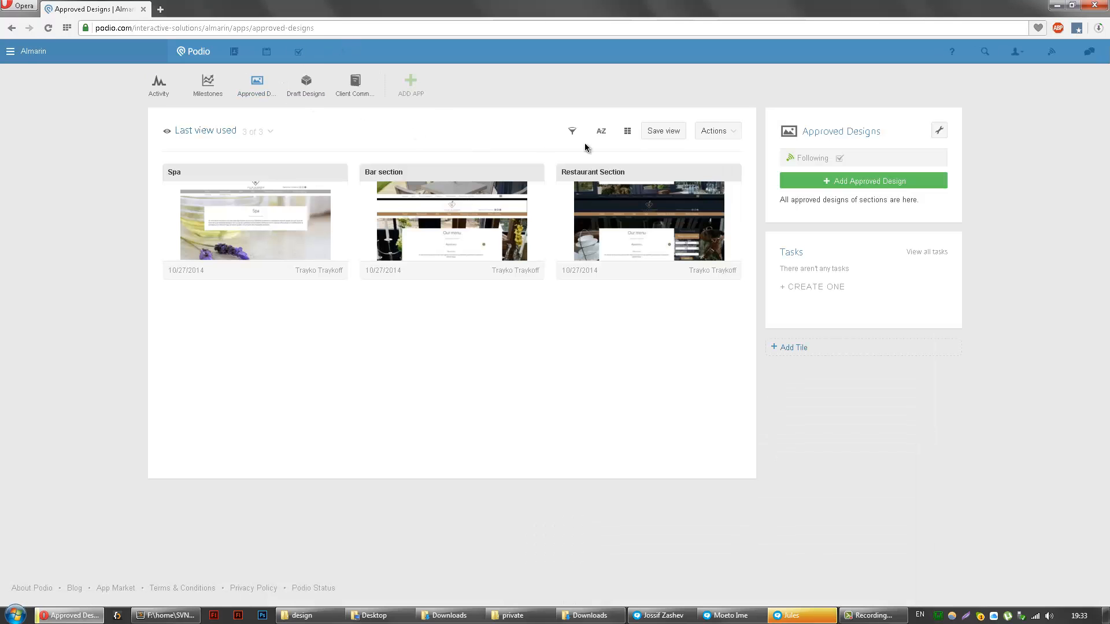
{"action": "left_click", "coordinate": [627, 131]}
{"action": "left_click", "coordinate": [607, 179]}
{"action": "left_click", "coordinate": [627, 132]}
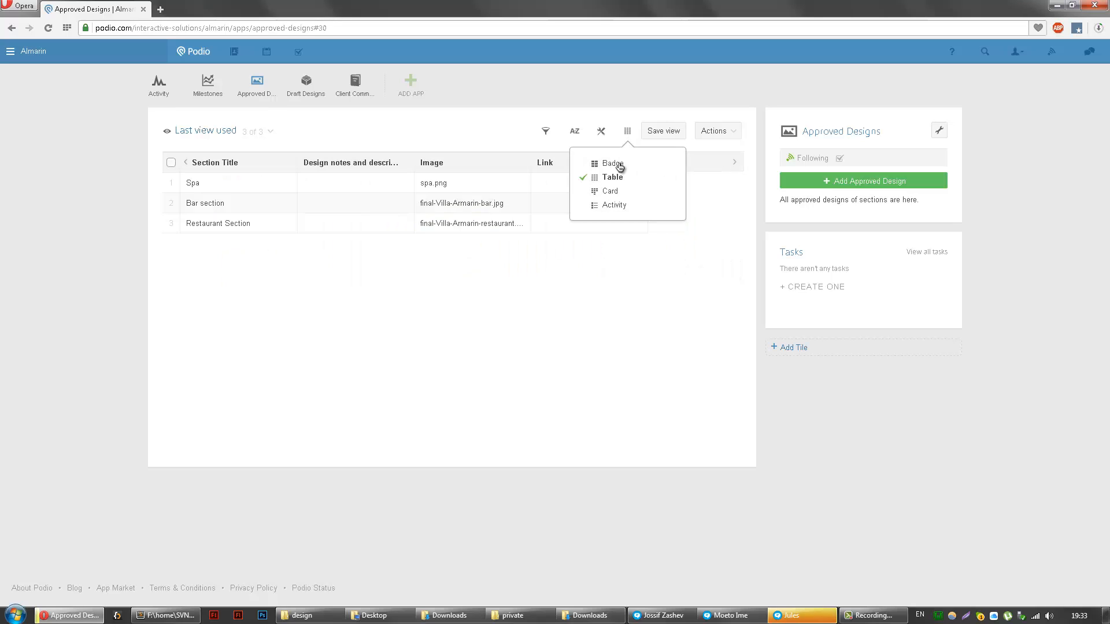
{"action": "left_click", "coordinate": [622, 164]}
{"action": "left_click", "coordinate": [627, 131]}
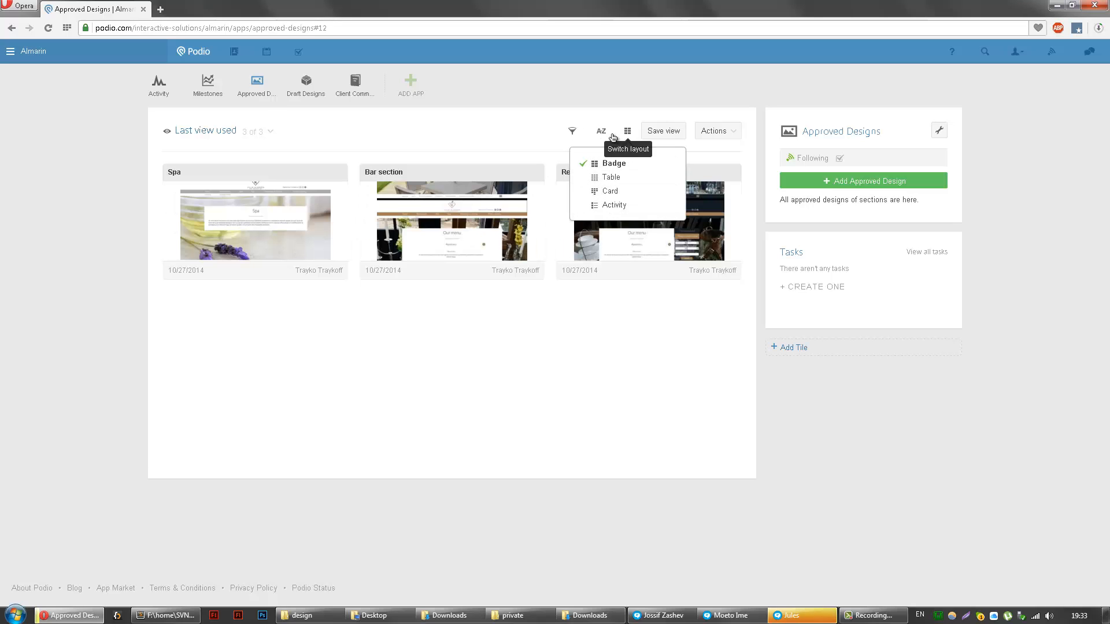
Step: Check the sorting and filtering options of the approved designs list
{"action": "left_click", "coordinate": [603, 132]}
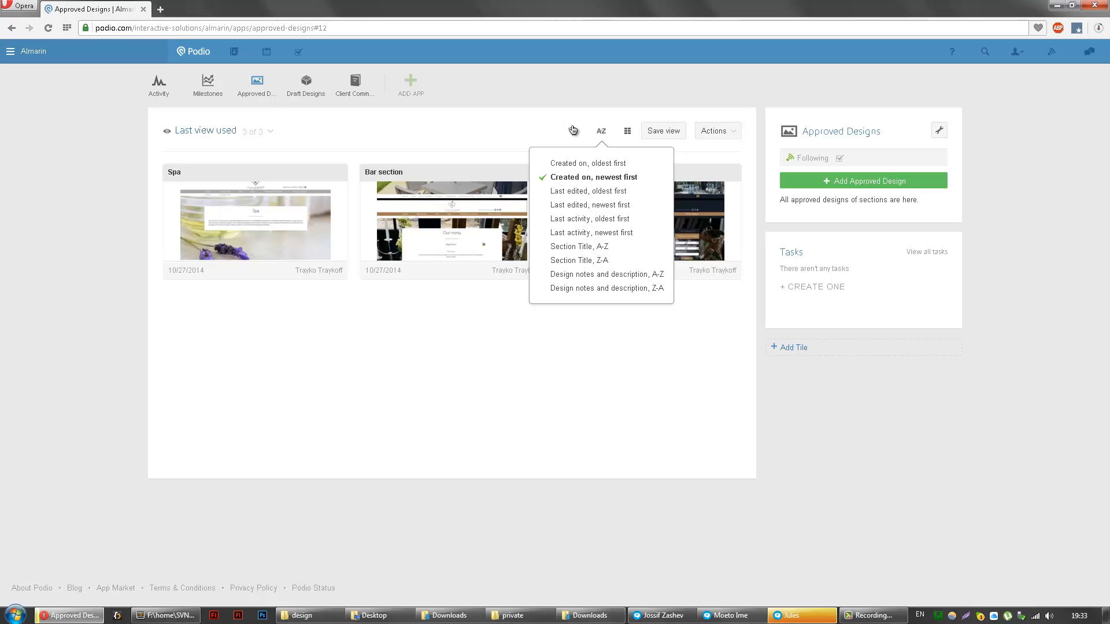
{"action": "left_click", "coordinate": [573, 130]}
{"action": "left_click", "coordinate": [566, 105]}
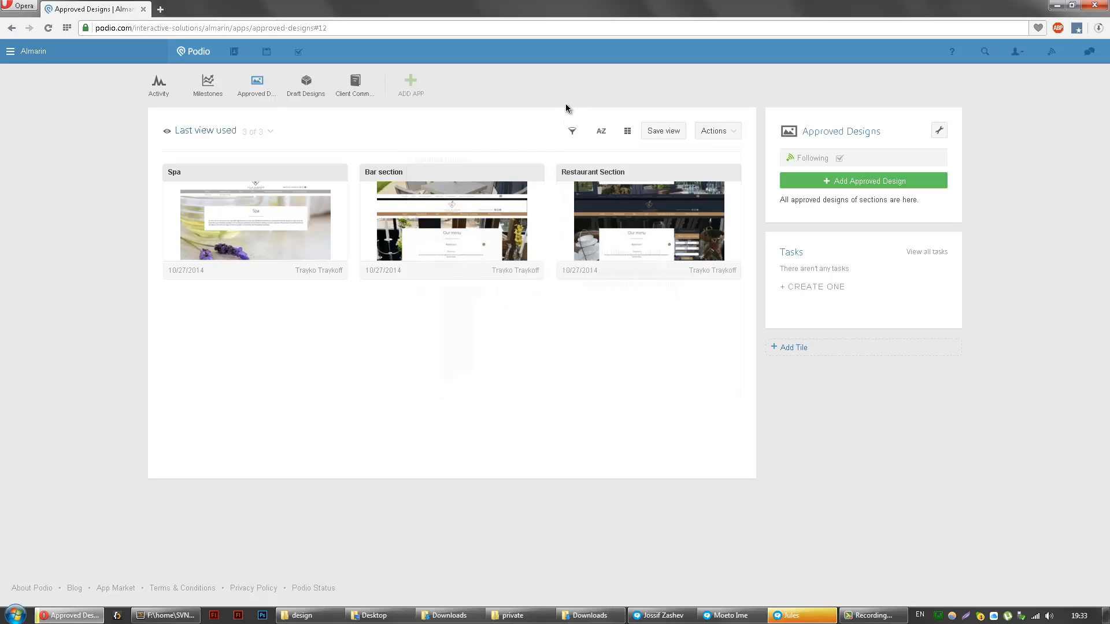
Step: Inspect the form for building a new app, including its icon choices, and close it without creating an app
{"action": "left_click", "coordinate": [412, 87]}
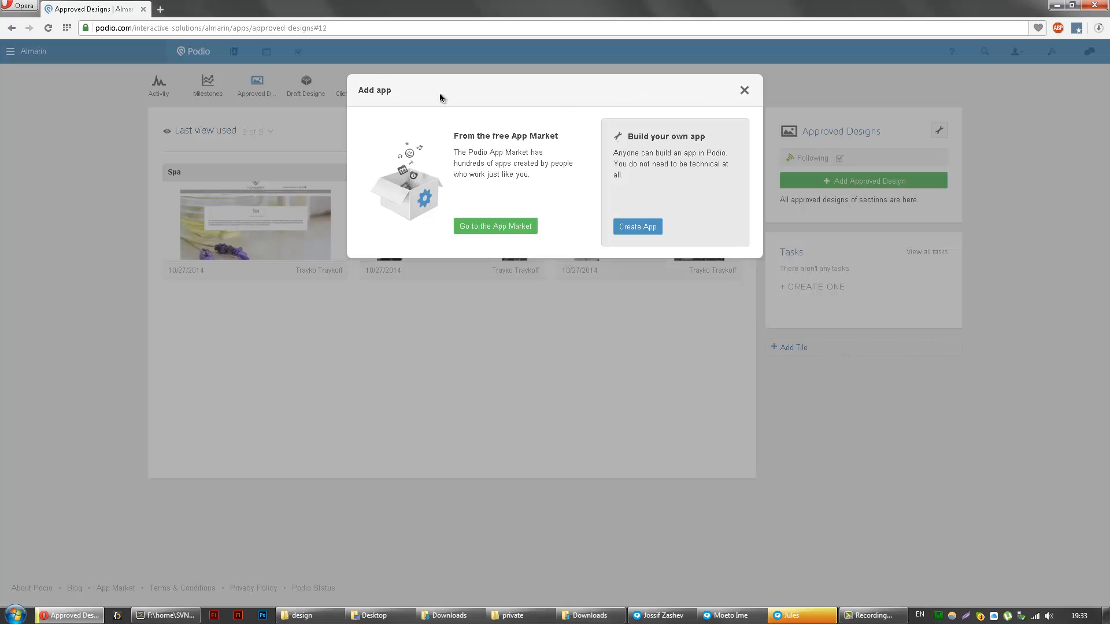
{"action": "left_click", "coordinate": [620, 226]}
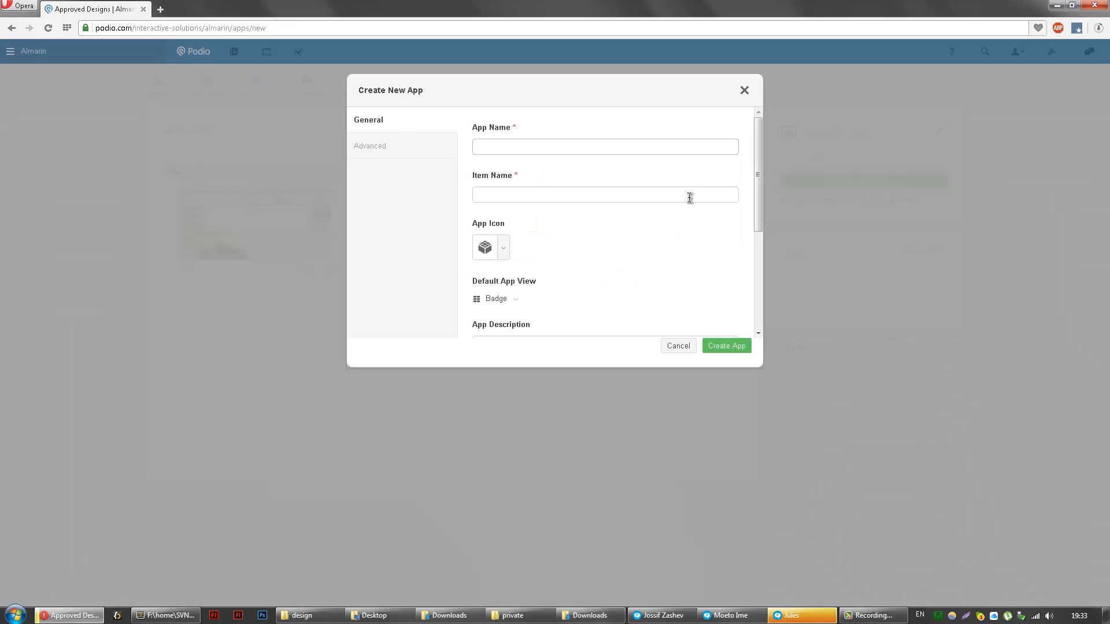
{"action": "left_click", "coordinate": [501, 249]}
{"action": "left_click", "coordinate": [744, 90]}
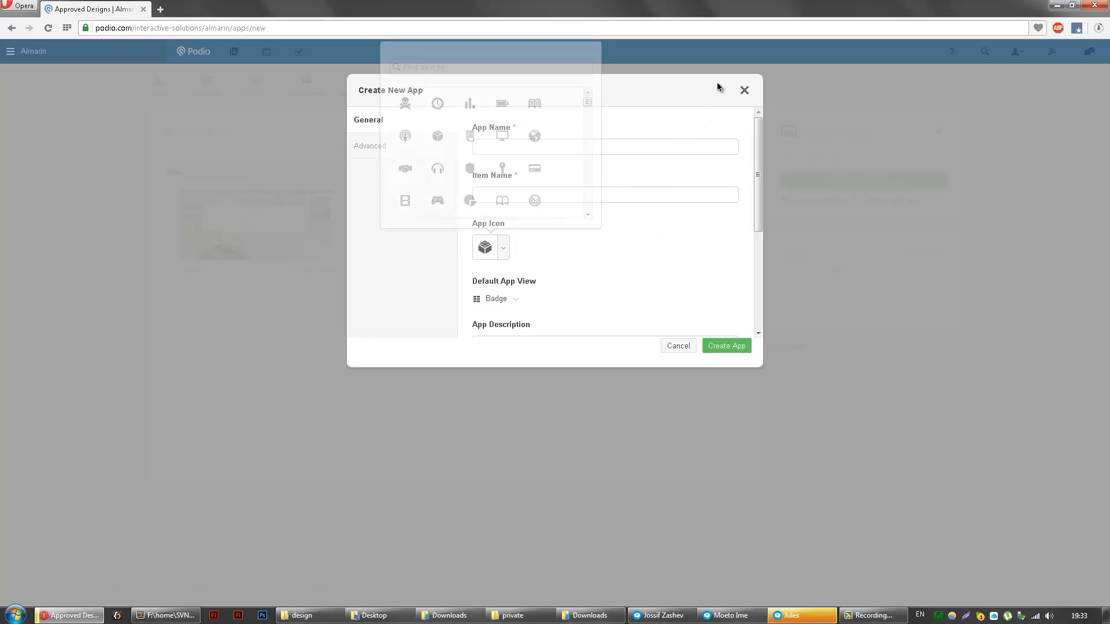
{"action": "left_click", "coordinate": [744, 90]}
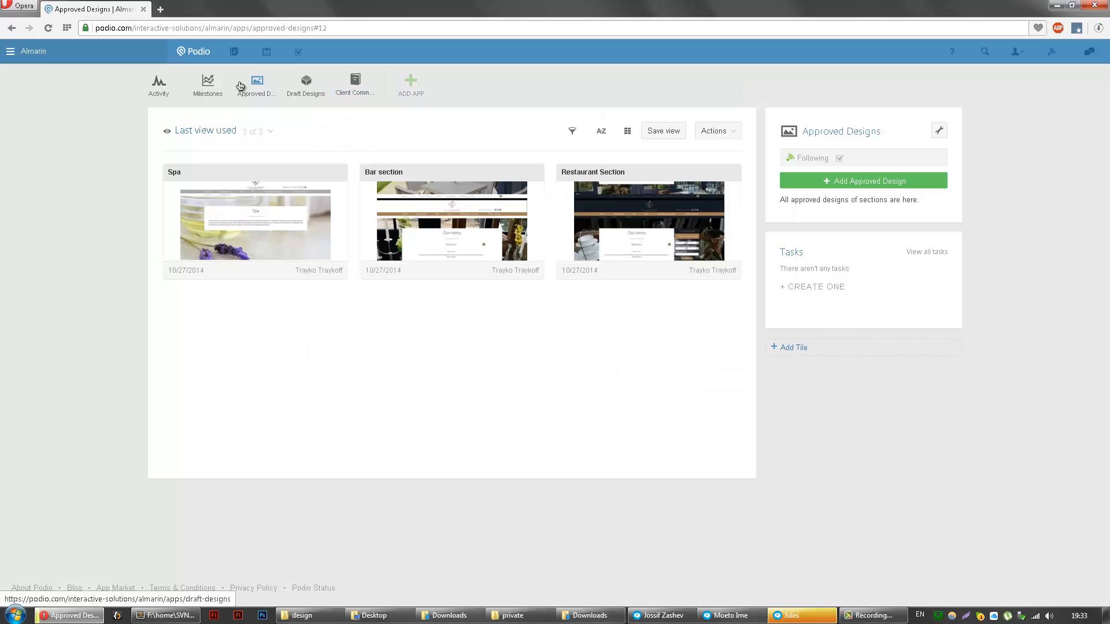
Step: View the draft designs list and go back to the Almarin activity stream
{"action": "left_click", "coordinate": [326, 91]}
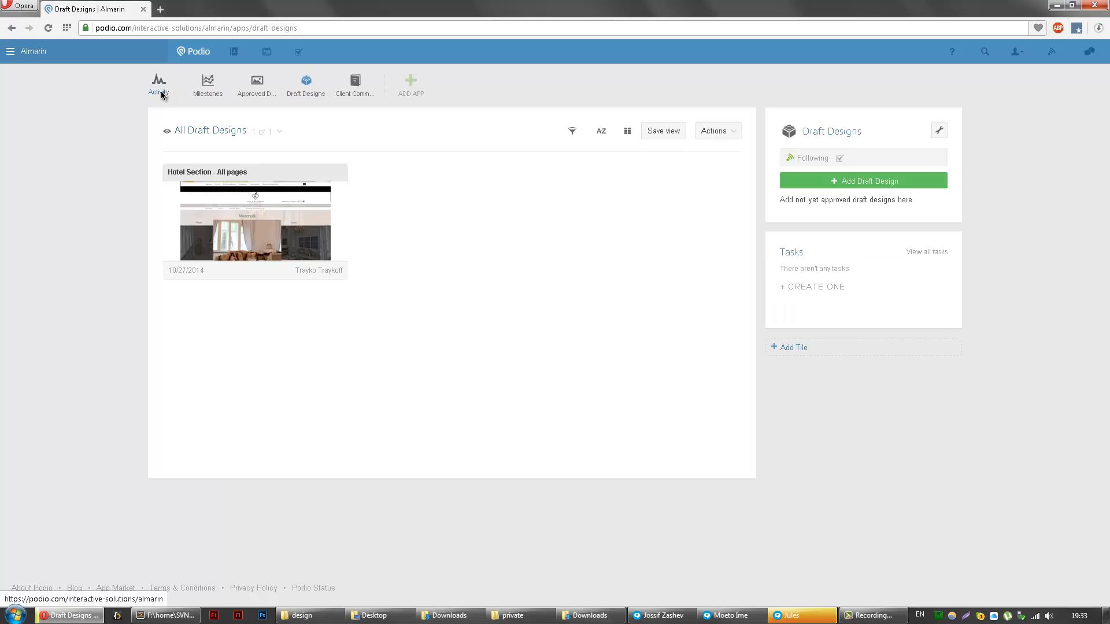
{"action": "left_click", "coordinate": [160, 92]}
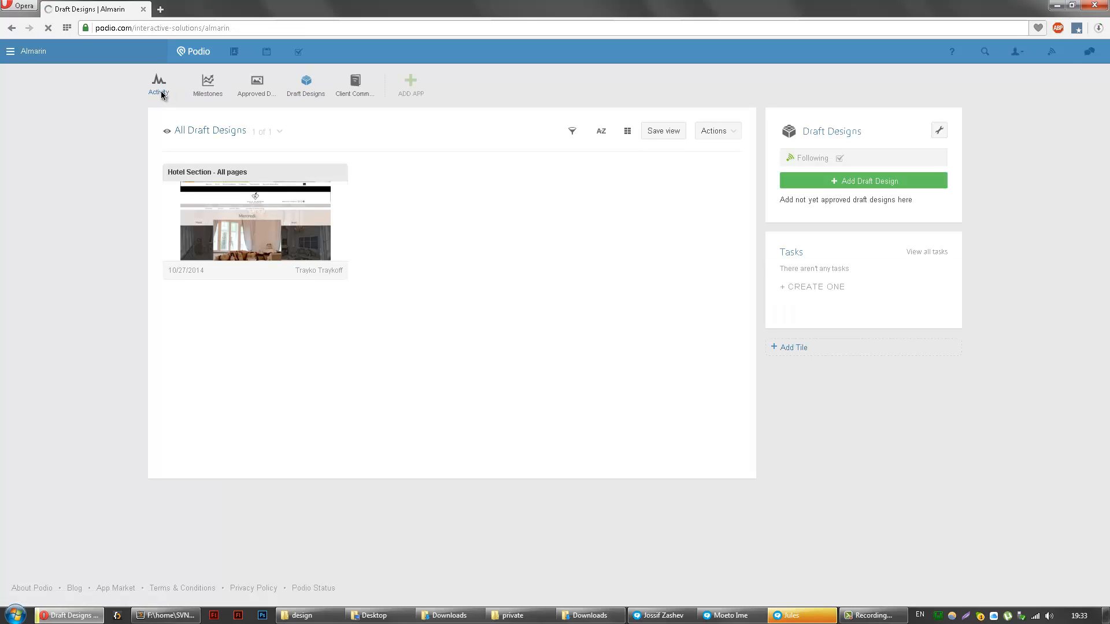